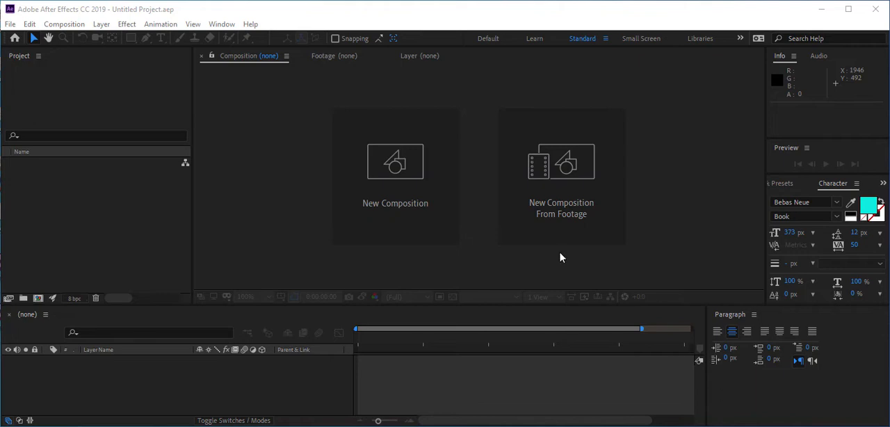
Open the VizMax Assets Viewer extension, move its window fully into view and make it taller
click(222, 24)
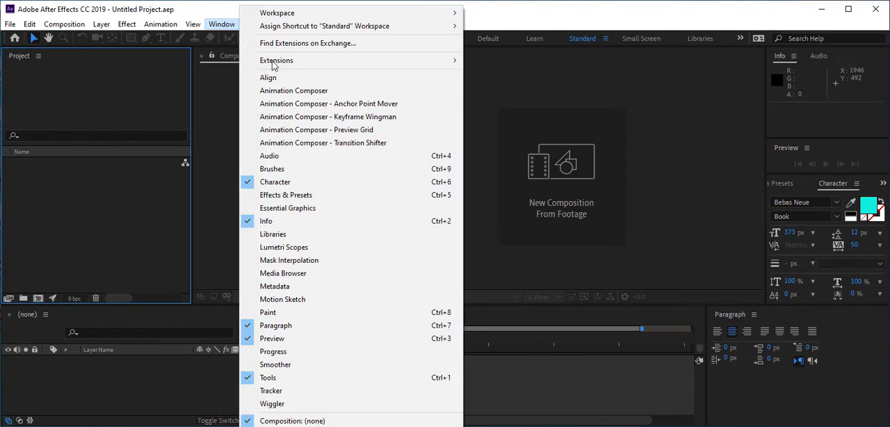
mouse_move(285, 63)
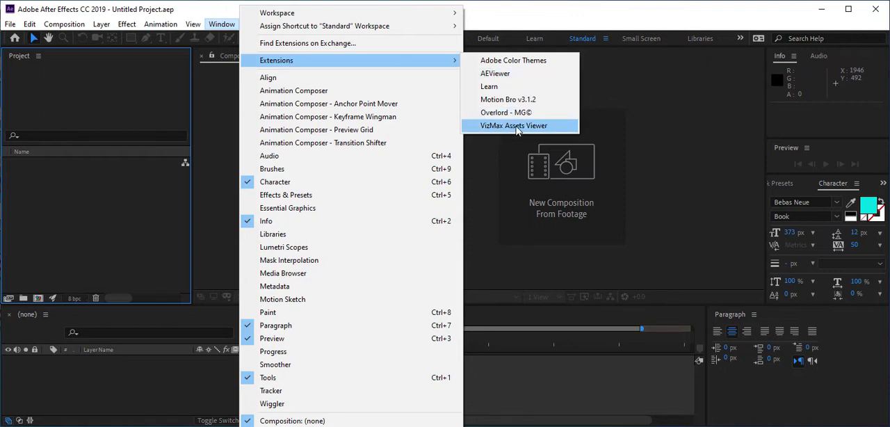
click(516, 125)
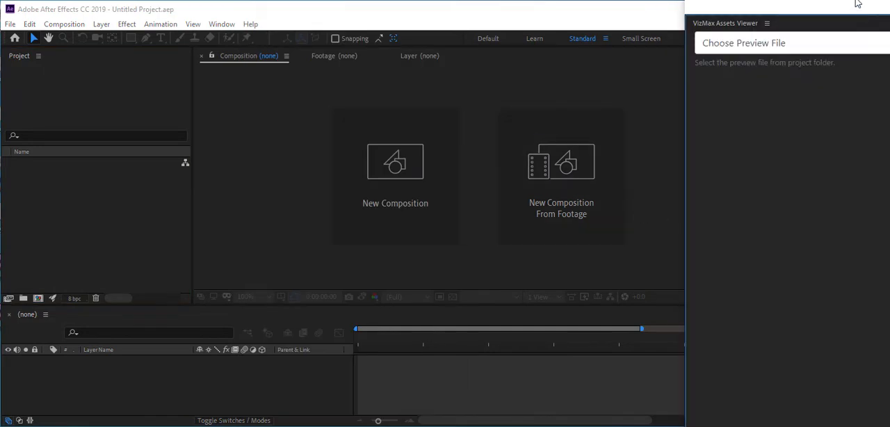
drag(858, 4, 744, 16)
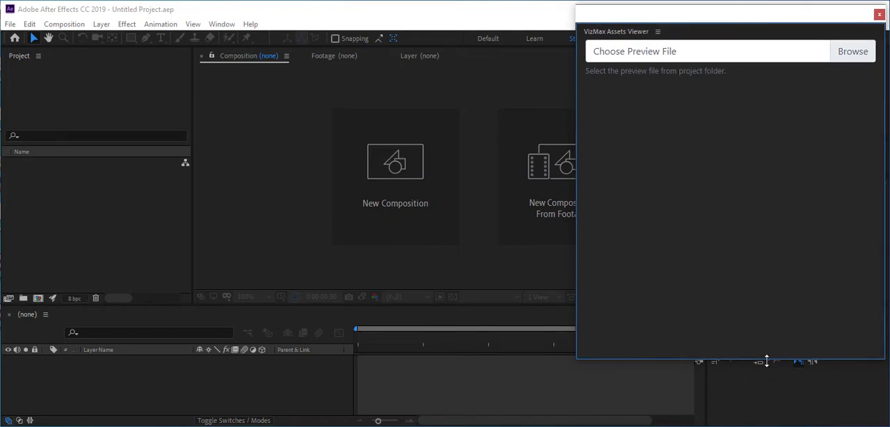
drag(766, 360, 767, 424)
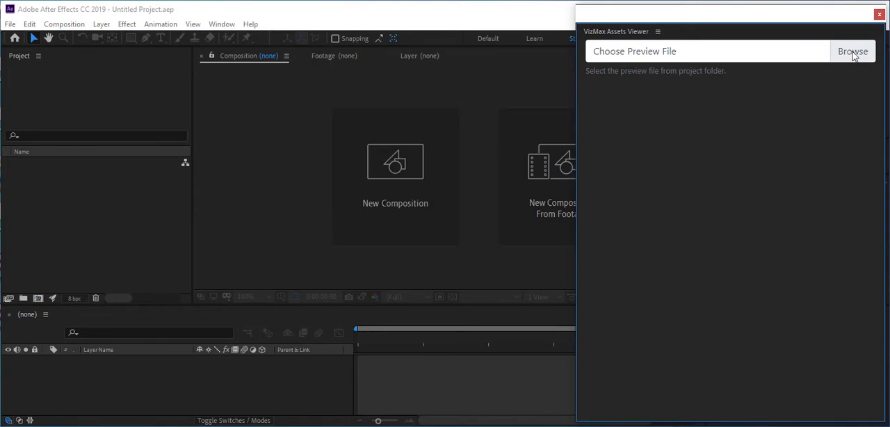
Load the preview file from the preview folder of hud_info800_folder_2022 into the assets viewer, and widen the viewer window
click(853, 53)
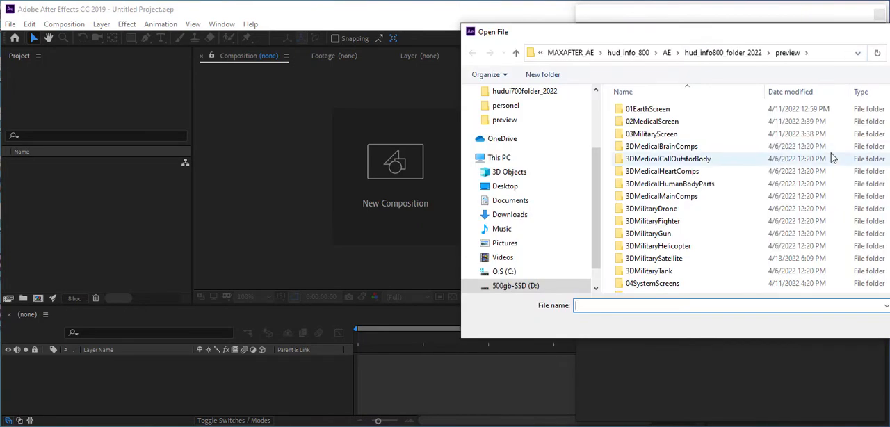
drag(752, 37, 484, 61)
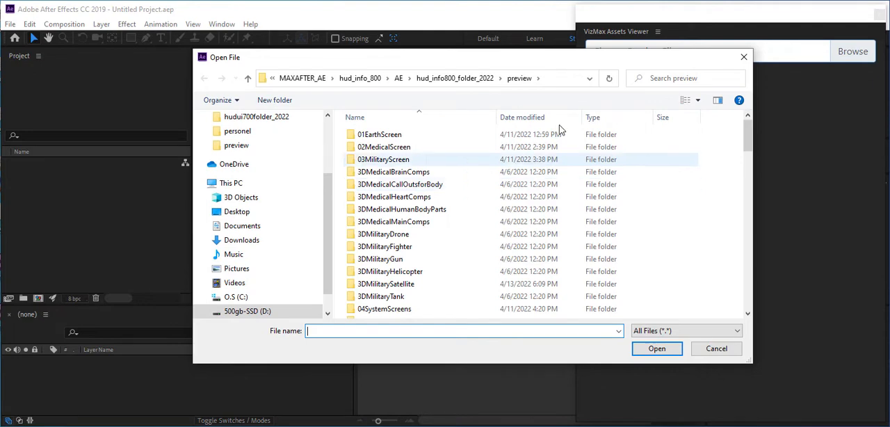
click(459, 79)
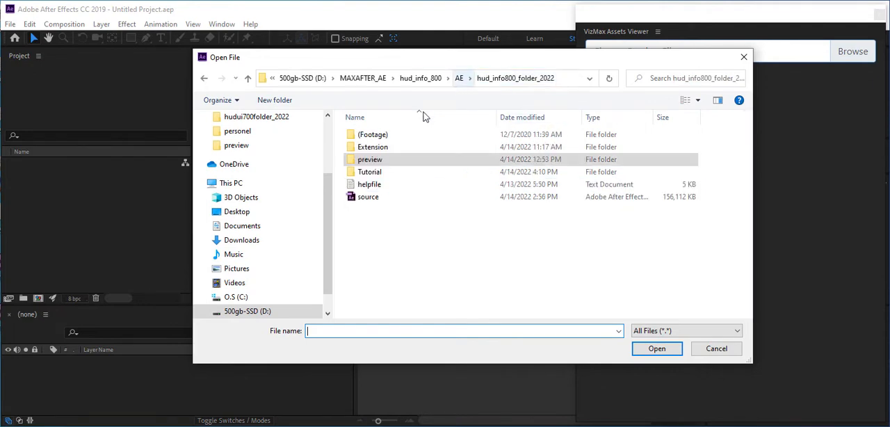
double_click(376, 160)
scroll(753, 198, down, 4)
scroll(755, 199, down, 10)
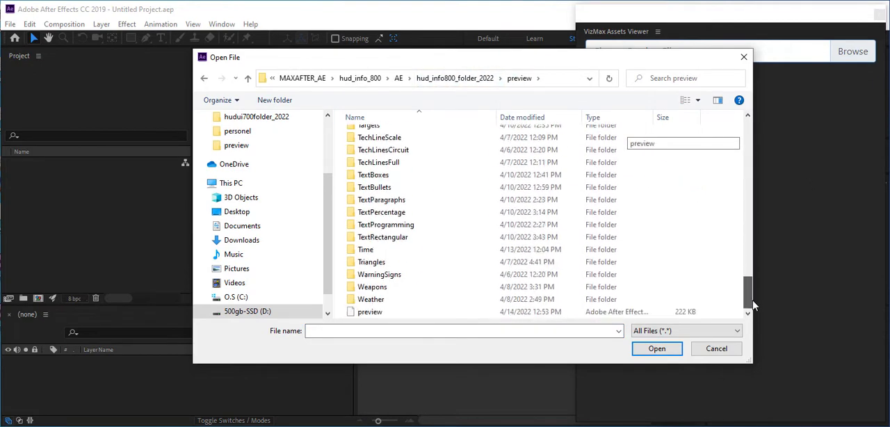
click(375, 313)
click(657, 348)
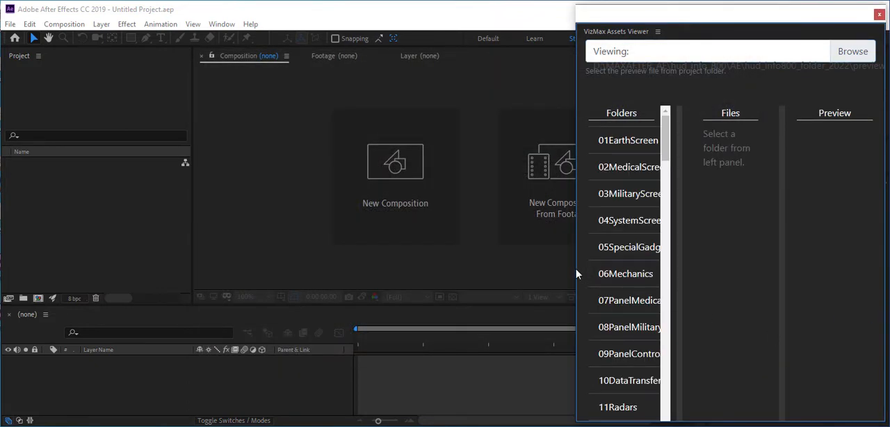
drag(574, 273, 441, 274)
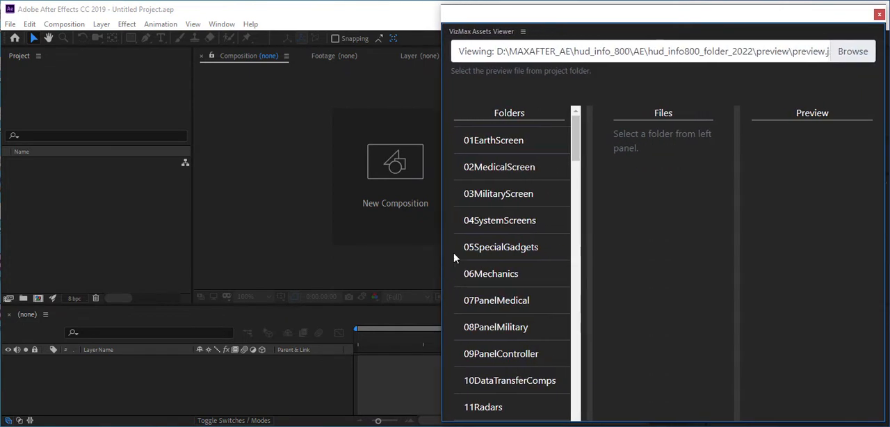
Preview the first asset of the 01EarthScreen, 02MedicalScreen and 05SpecialGadgets folders, enlarging the preview column
click(500, 143)
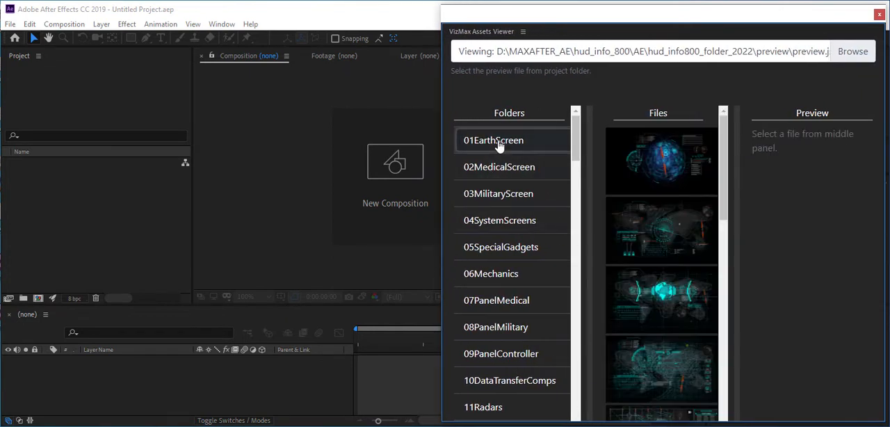
click(685, 173)
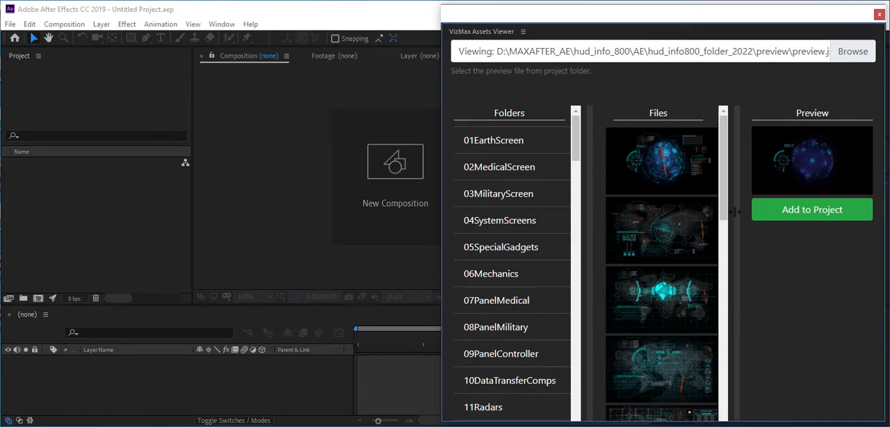
drag(735, 216, 727, 235)
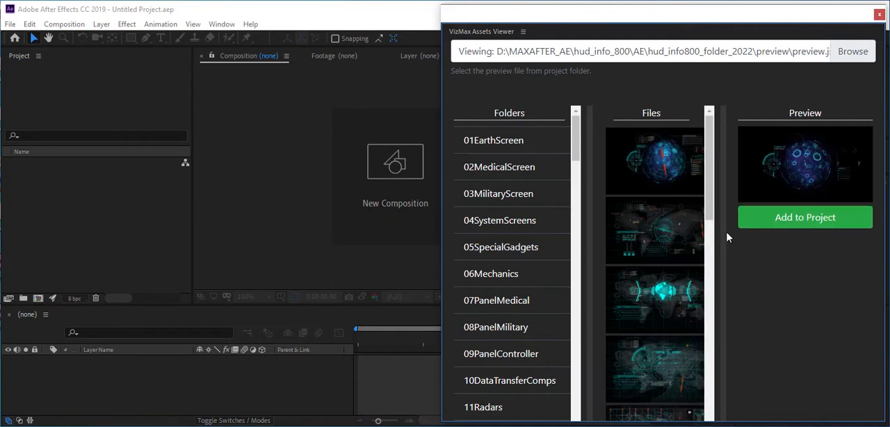
click(532, 165)
click(636, 166)
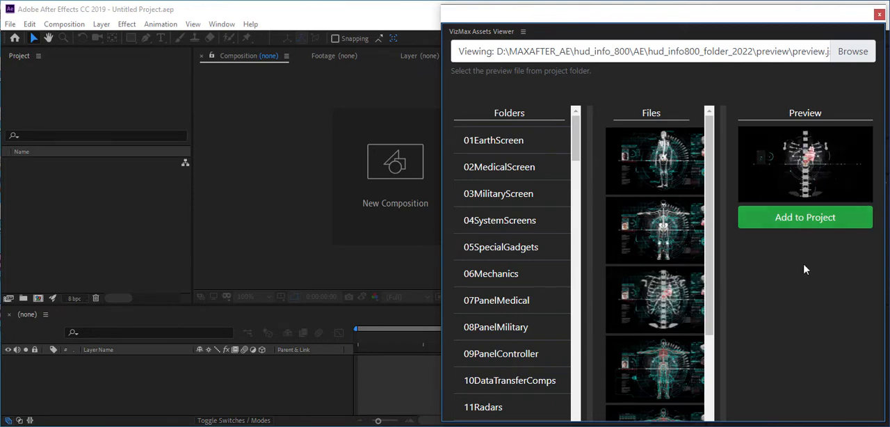
click(479, 256)
click(646, 170)
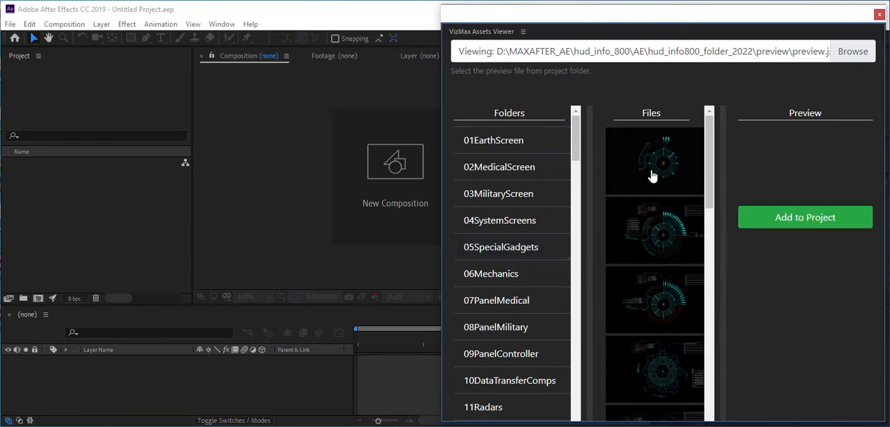
drag(577, 145, 577, 119)
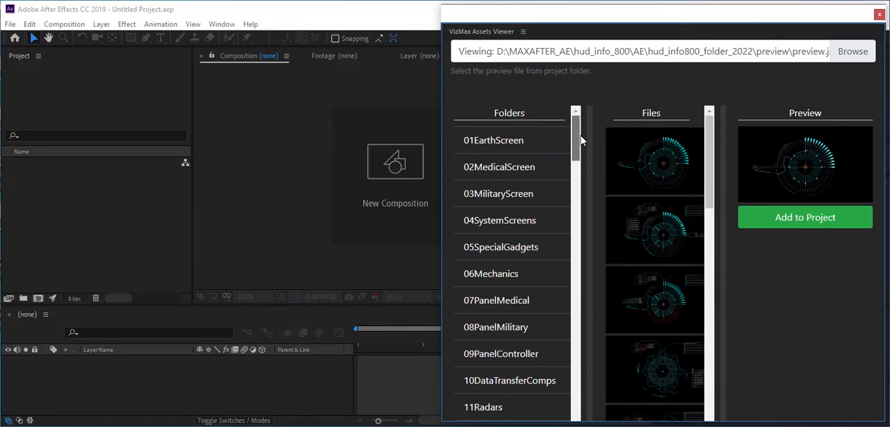
Preview the globe and world map assets in 01EarthScreen and the first skeleton screen in 02MedicalScreen
click(499, 142)
click(654, 160)
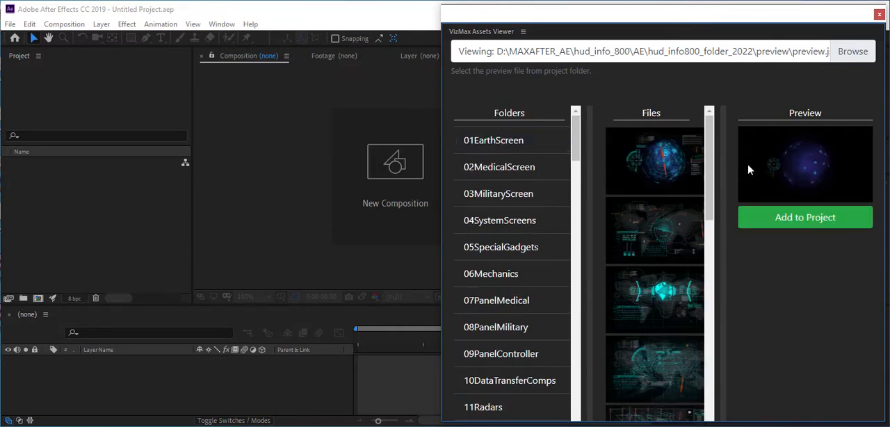
click(629, 224)
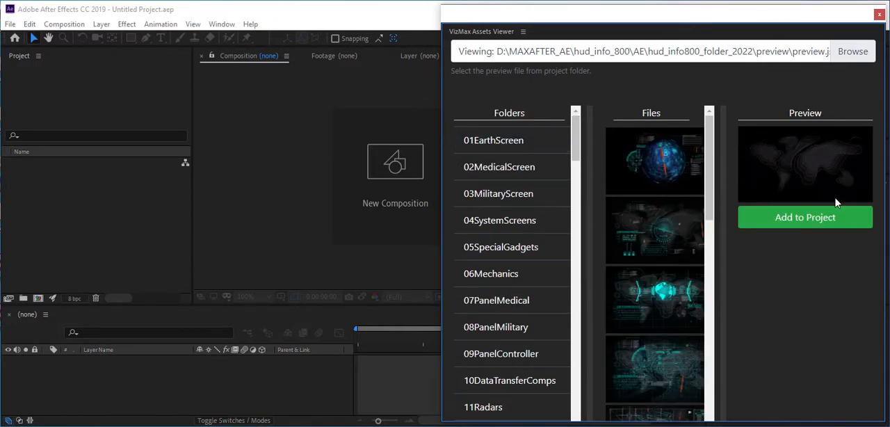
click(546, 171)
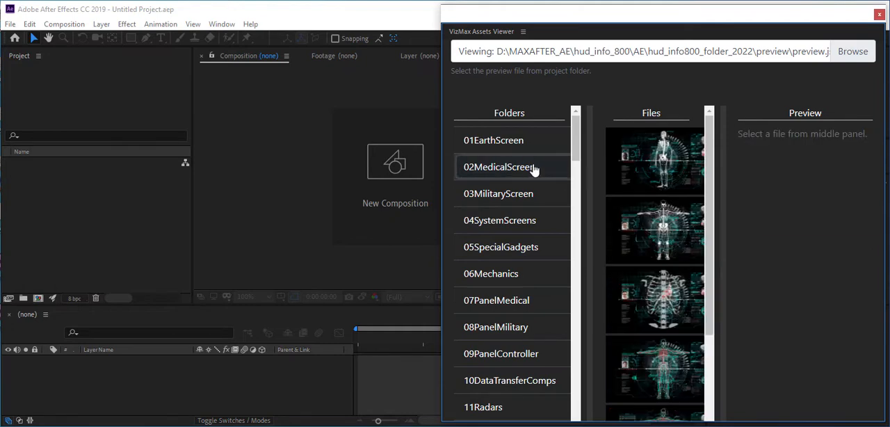
click(654, 165)
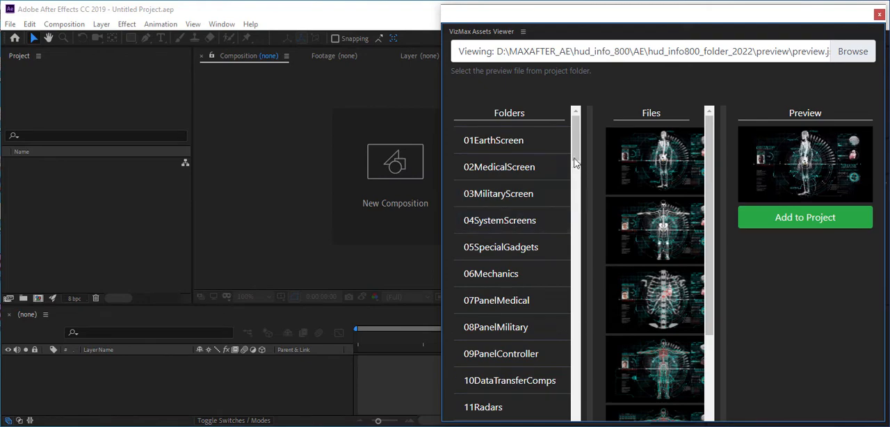
drag(575, 167, 579, 141)
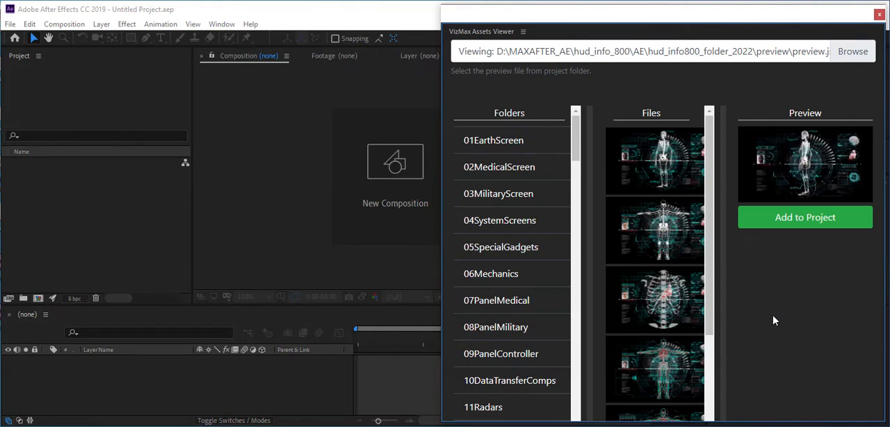
Look through the files in the 01EarthScreen, 3DMedicalBrainComps and 3DMedicalCallOutsforBody folders
click(487, 142)
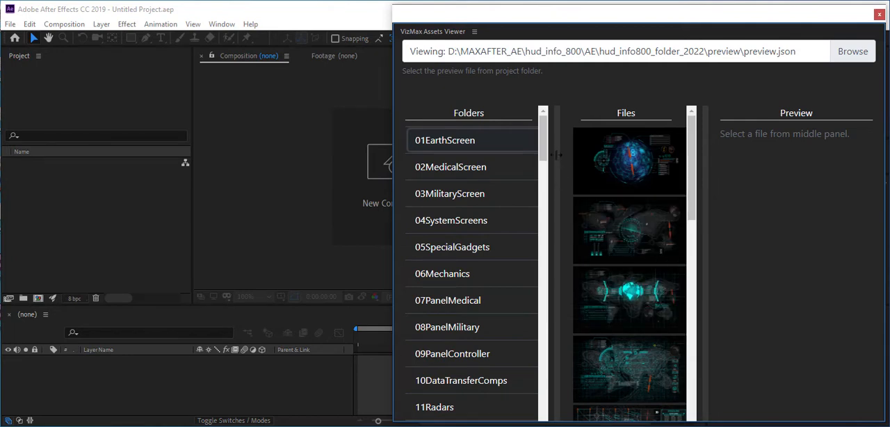
drag(544, 144, 552, 177)
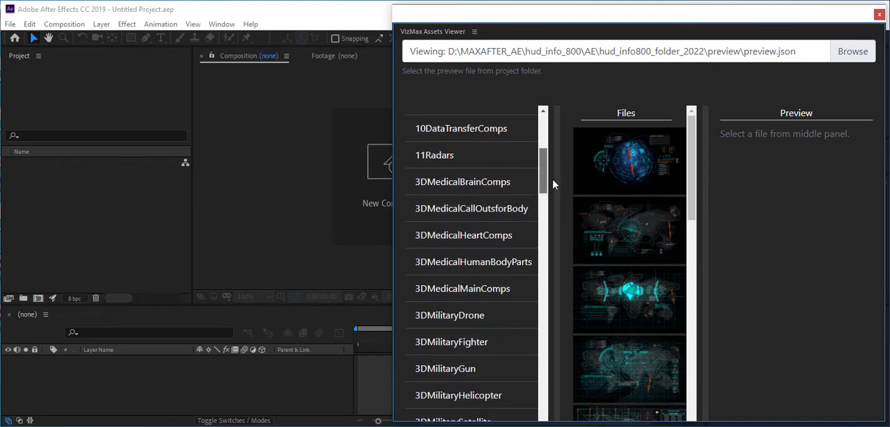
click(463, 183)
click(485, 214)
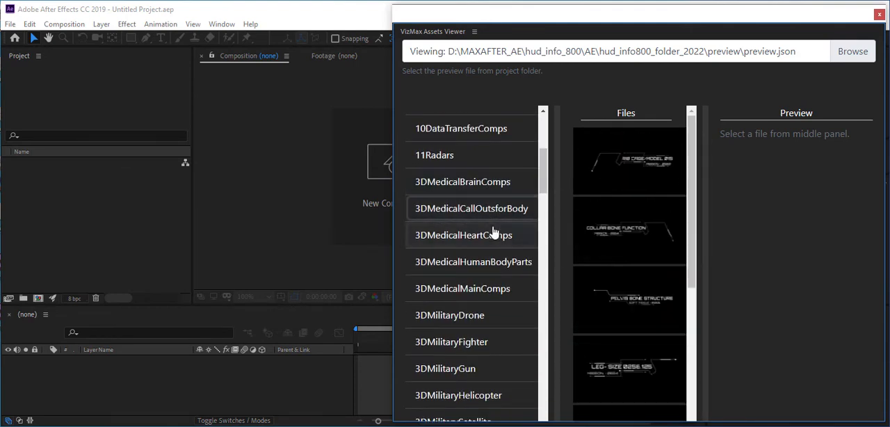
Add the first full-body skeleton asset from the 3DMedicalMainComps folder to the project and dismiss the script alert
click(446, 289)
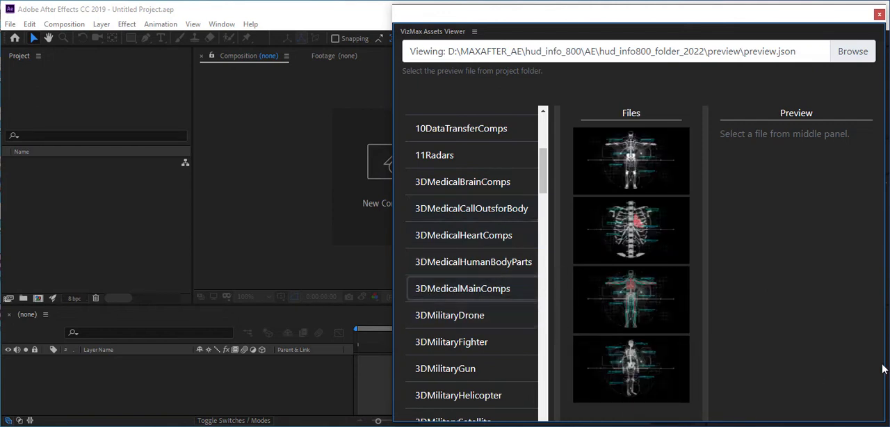
click(635, 158)
click(793, 231)
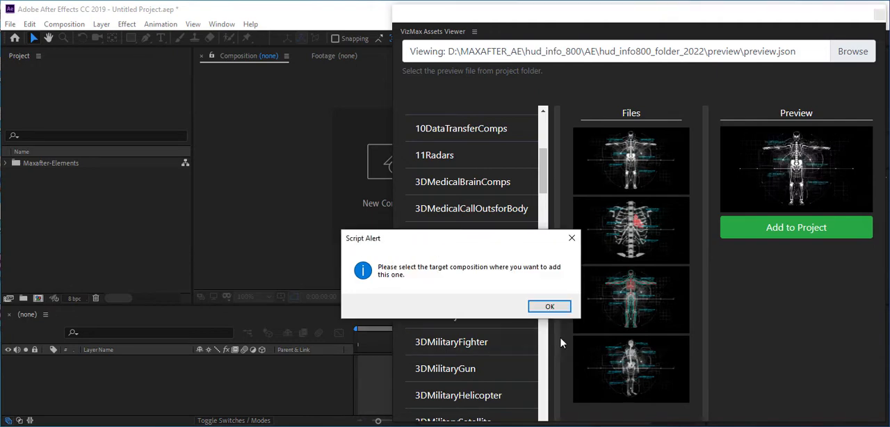
click(556, 307)
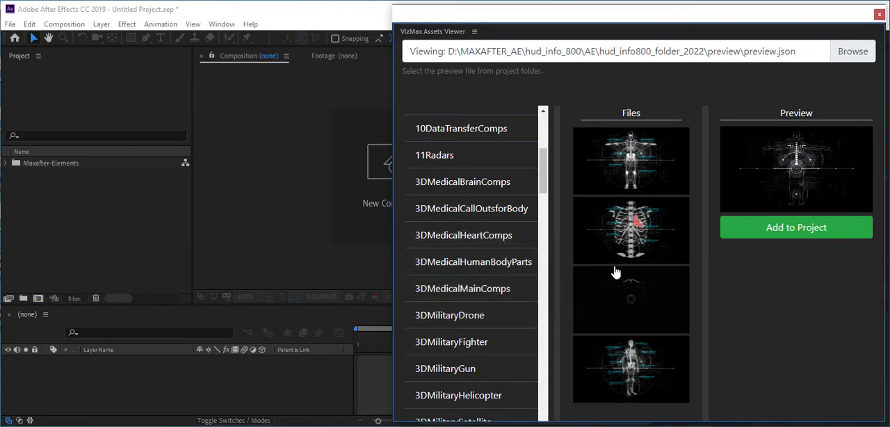
Inspect the contents of the imported Maxafter-Elements folder and its source.aep subfolder, then collapse it
click(6, 163)
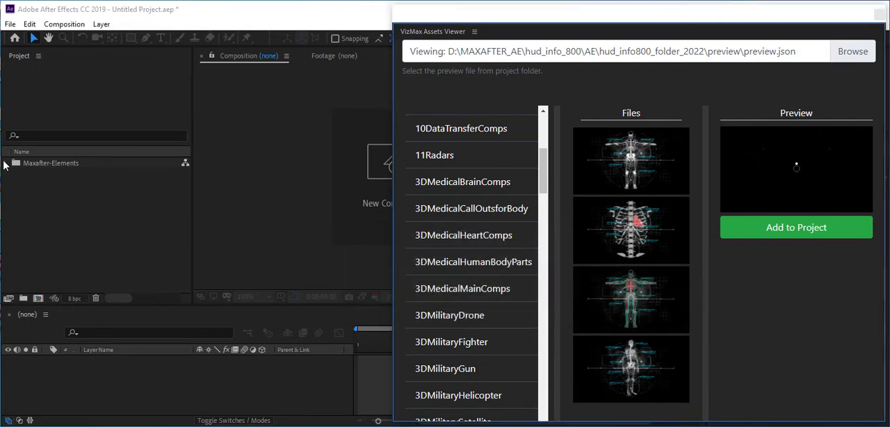
click(17, 175)
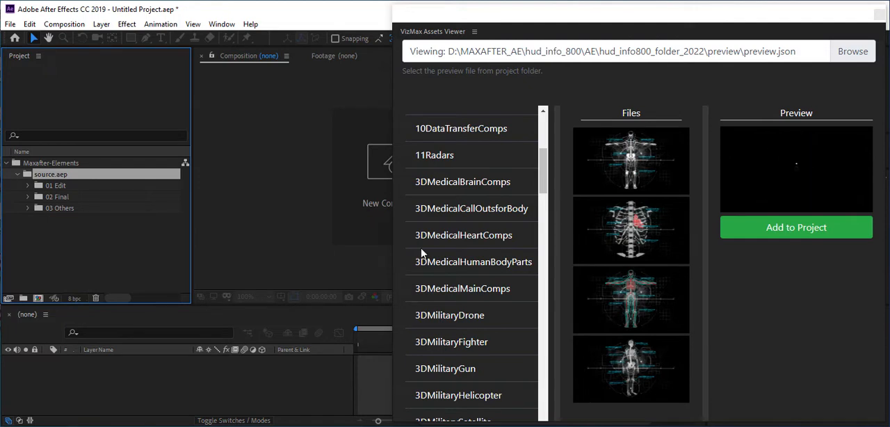
click(77, 259)
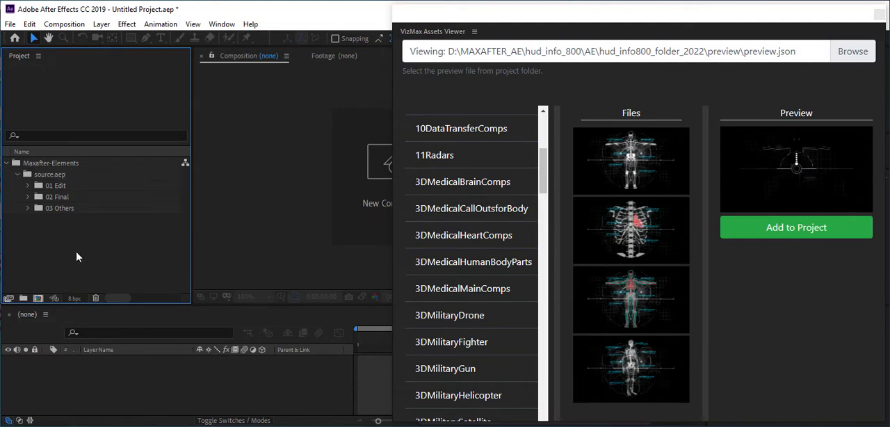
click(7, 163)
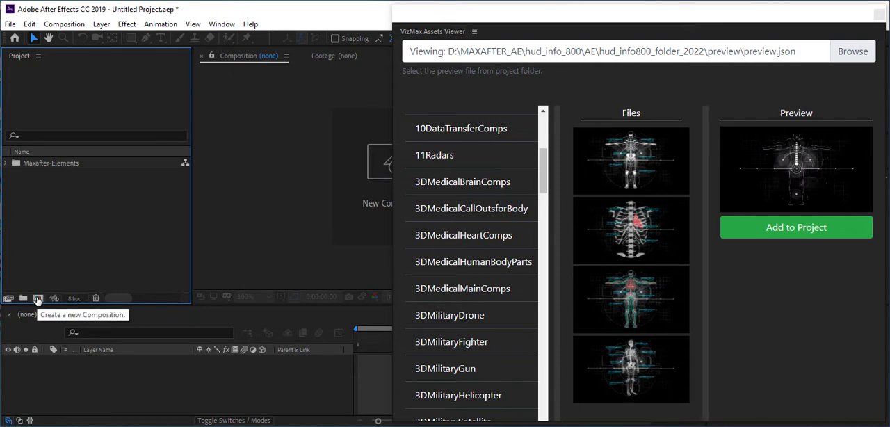
Create a new composition with the HDTV 1080 24 preset, 1920 x 1080 px, 24 fps and a one-minute duration
click(64, 24)
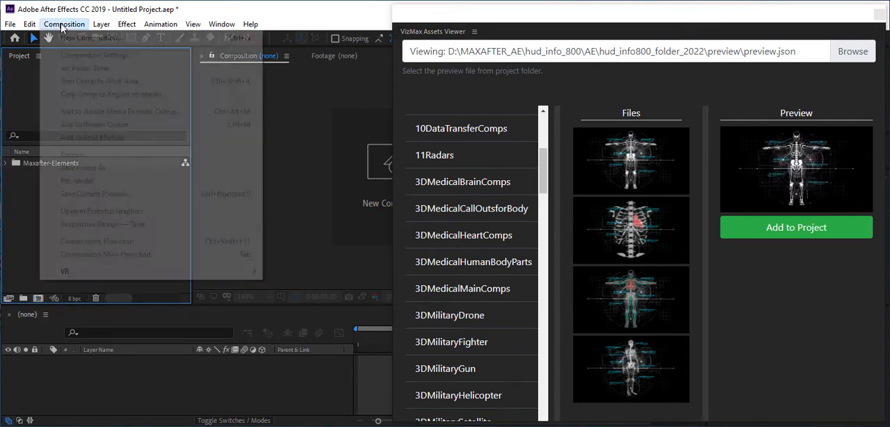
click(75, 36)
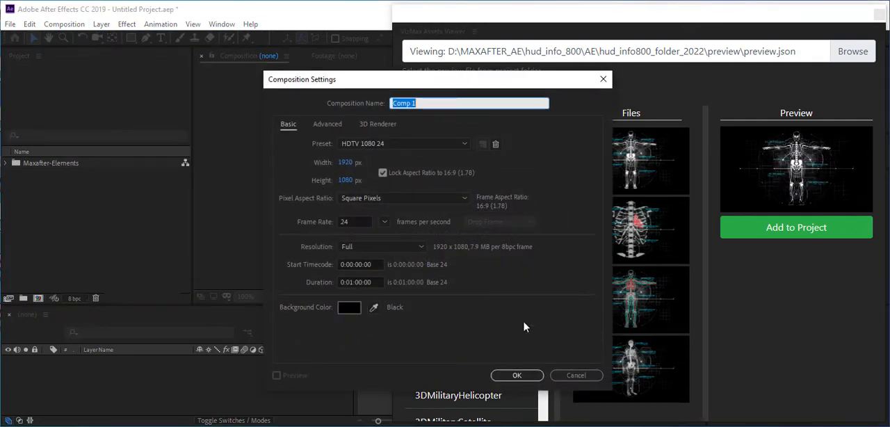
click(513, 375)
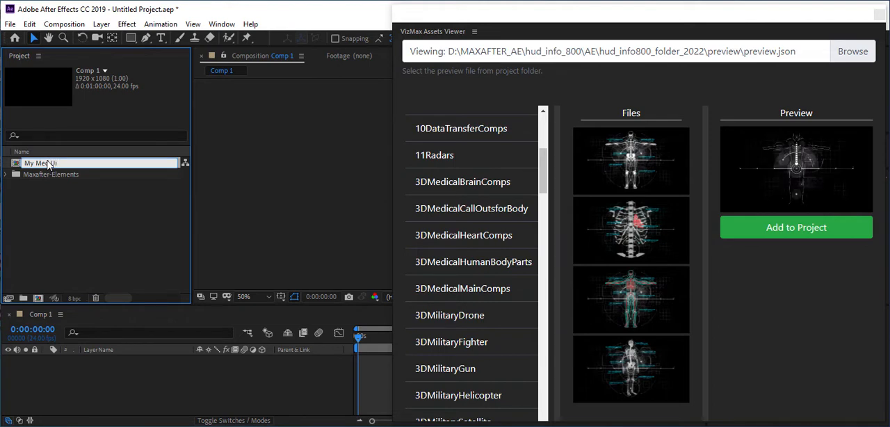
Name the composition My Med Ui and add the first full-body skeleton asset from the 3DMedicalMainComps folder to it
key(Return)
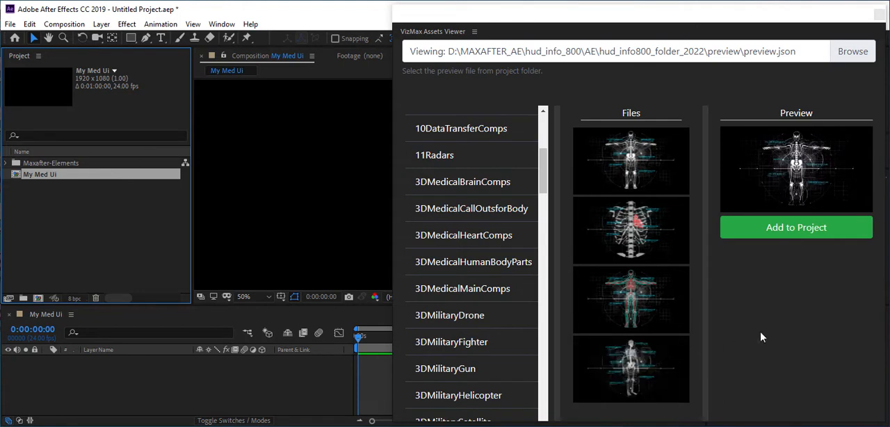
click(640, 164)
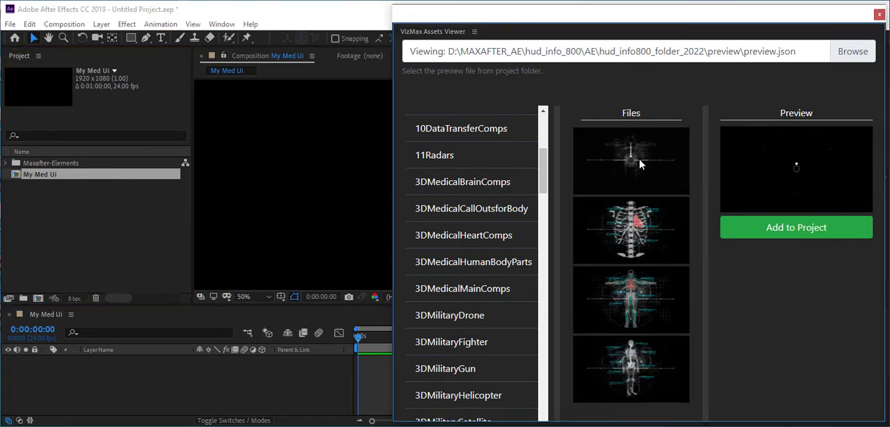
click(771, 230)
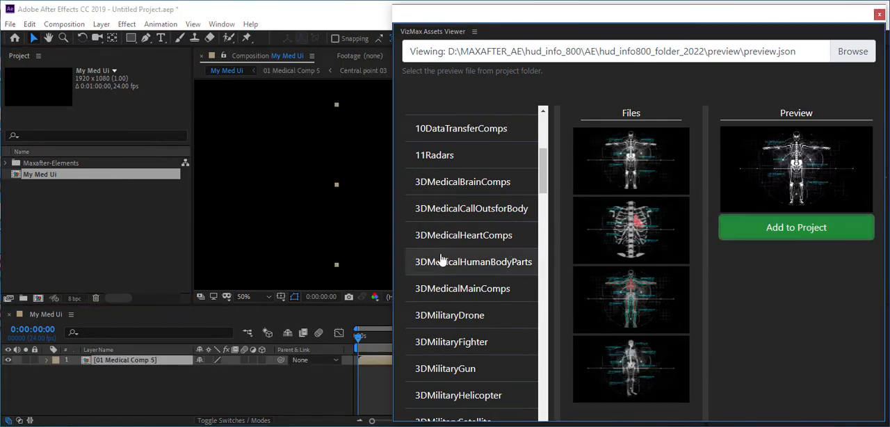
Narrow the assets viewer to uncover the composition, then examine the skeleton animation at 0:00:11:06 and in playback
drag(393, 251, 530, 250)
click(458, 227)
drag(461, 220, 445, 218)
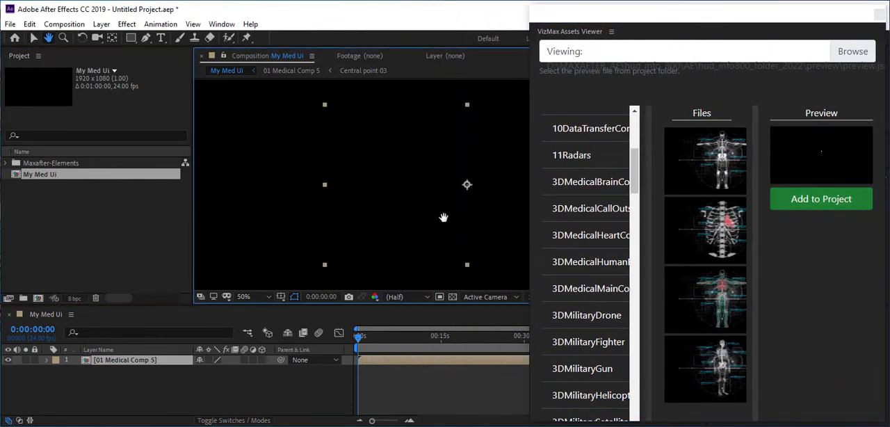
scroll(390, 228, down, 2)
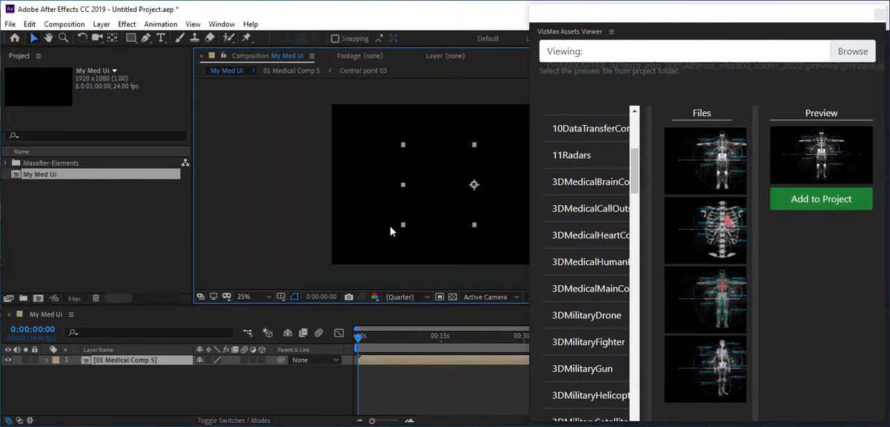
drag(442, 211, 343, 207)
key(v)
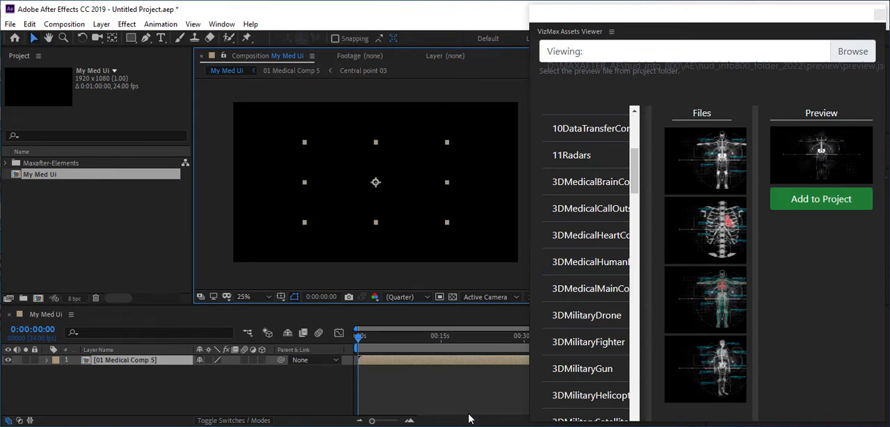
click(420, 336)
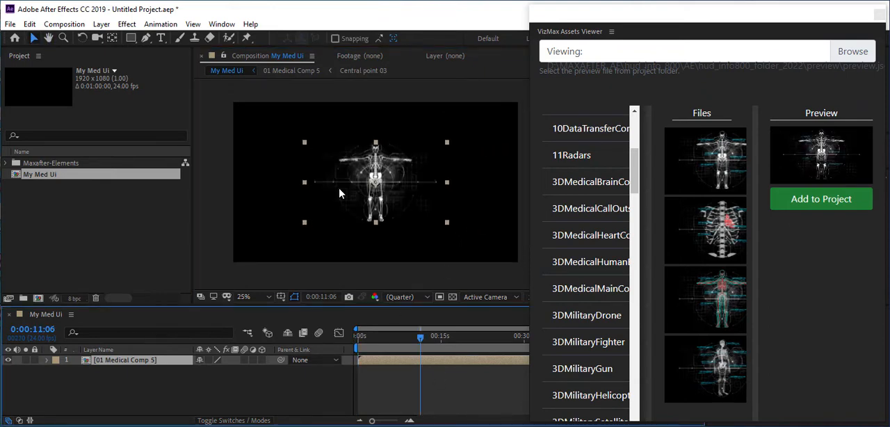
scroll(334, 212, up, 2)
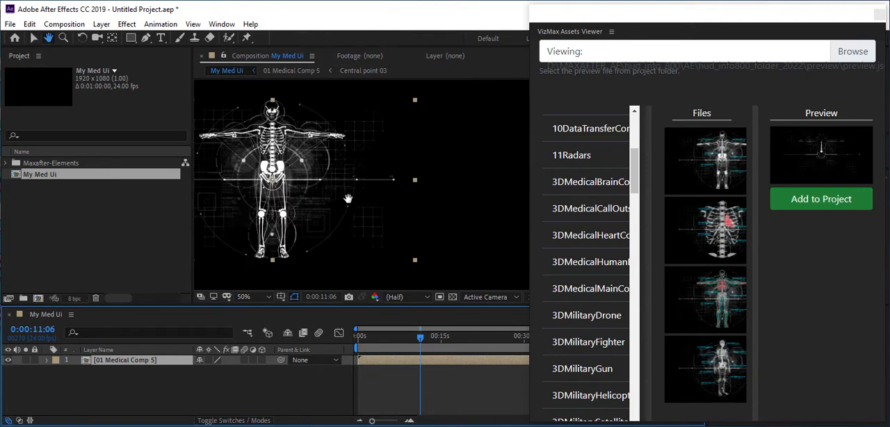
scroll(431, 216, down, 1)
scroll(431, 215, up, 1)
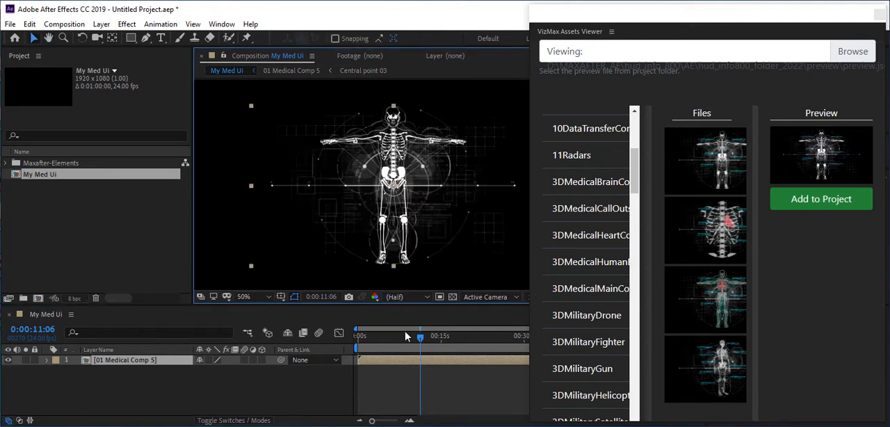
key(space)
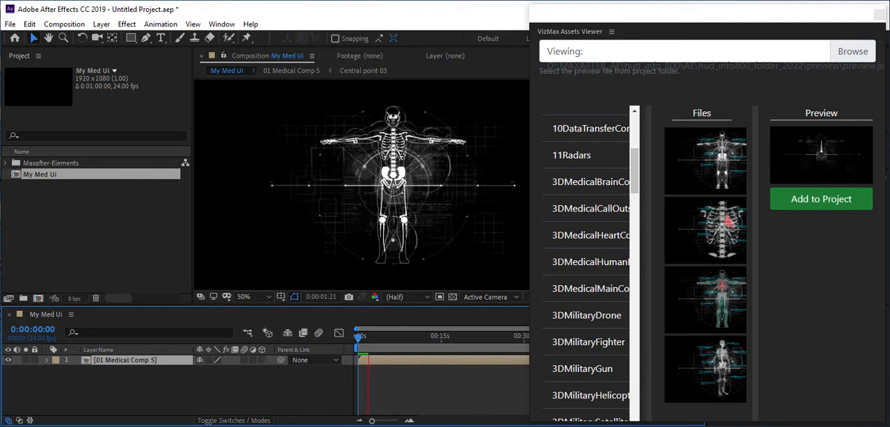
key(space)
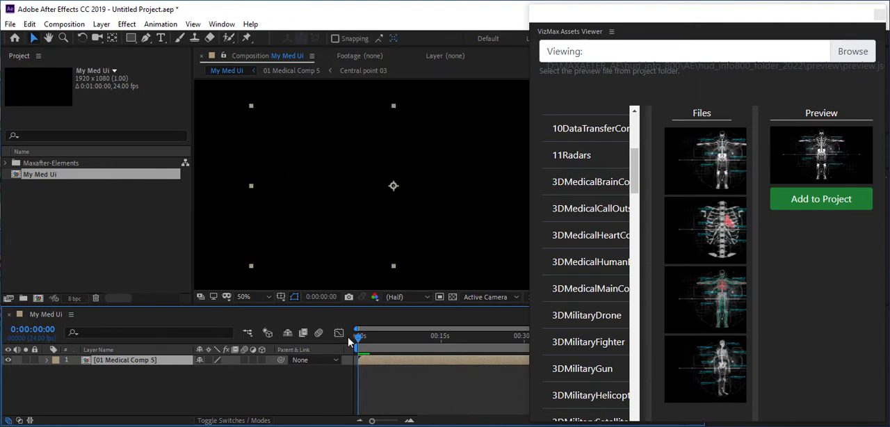
Add the third 3DMedicalMainComps asset, the body with coloured vessels, and start its layer slightly after the skeleton layer
drag(361, 342, 389, 338)
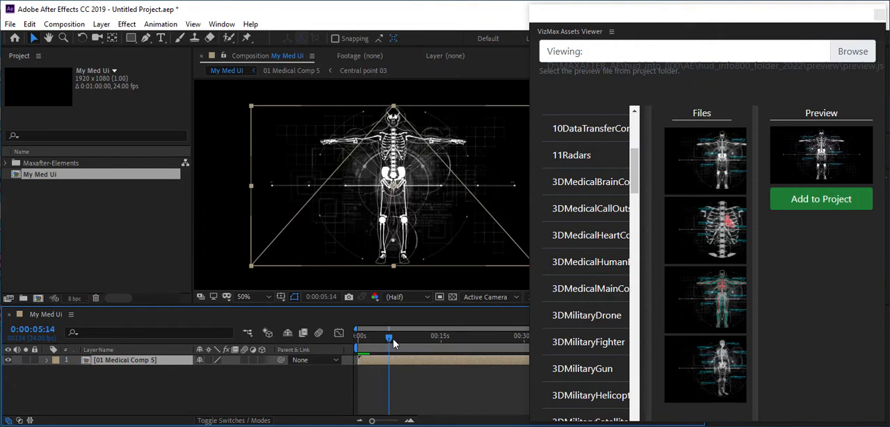
click(705, 308)
click(807, 203)
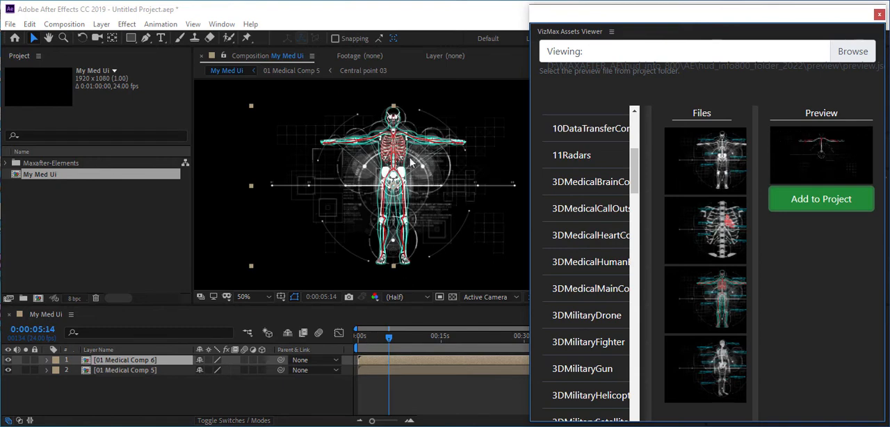
drag(361, 338, 346, 361)
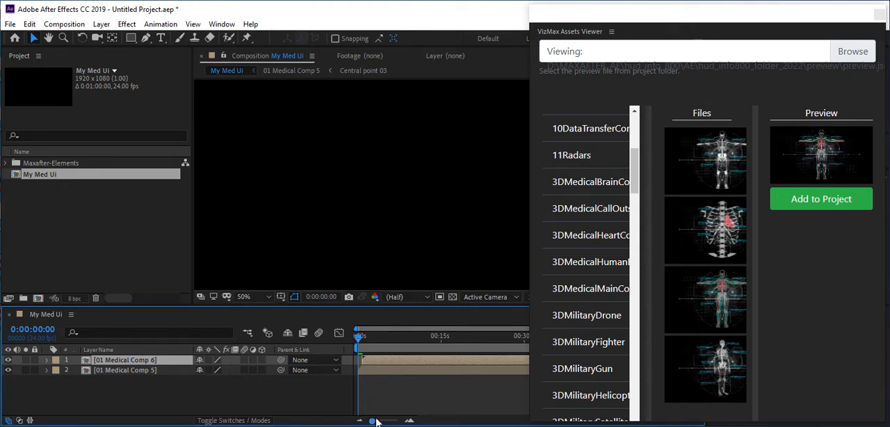
Shorten the work area to 0:00:07:22 and trim the composition to it
drag(359, 338, 387, 339)
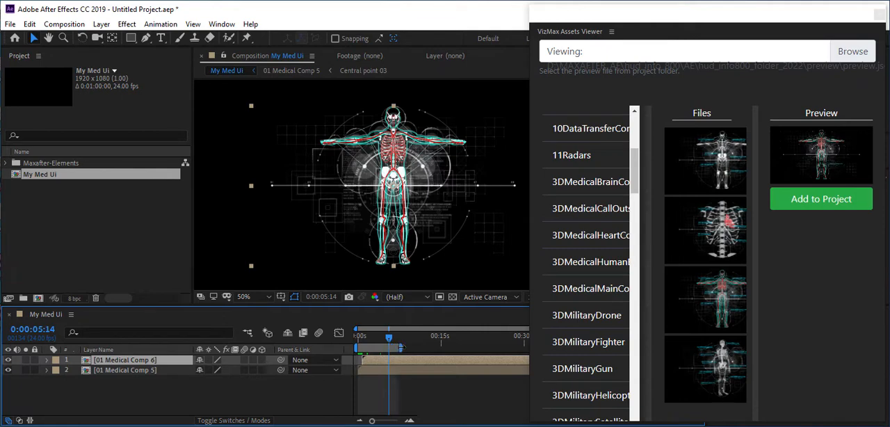
right_click(373, 348)
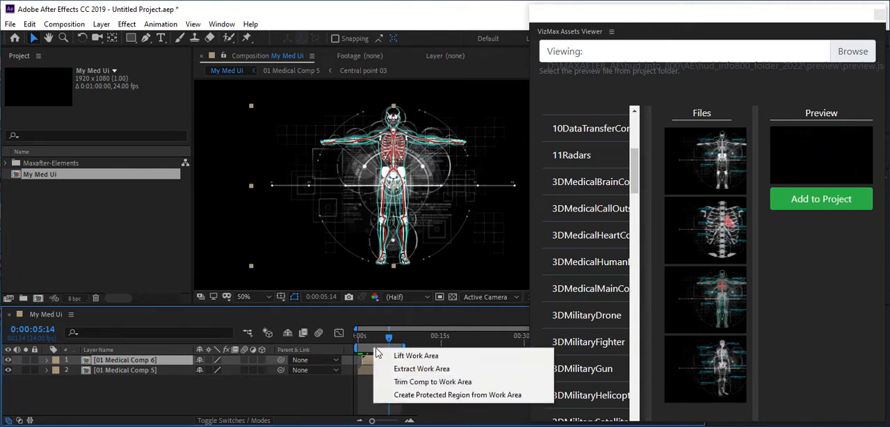
click(417, 368)
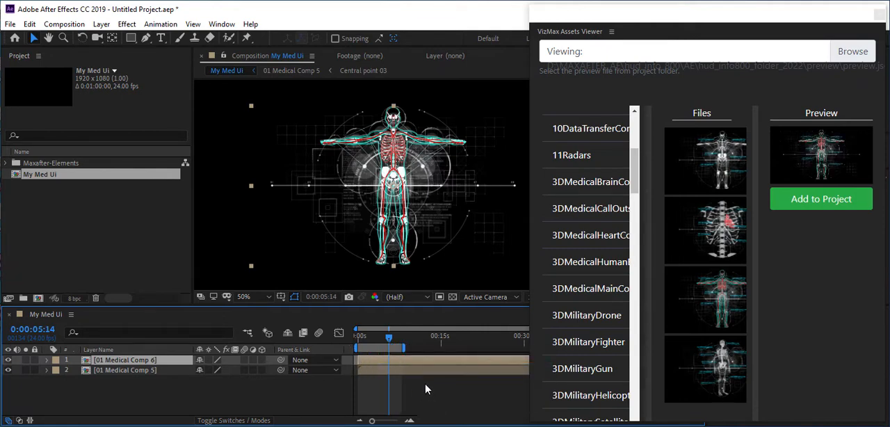
right_click(384, 350)
click(462, 387)
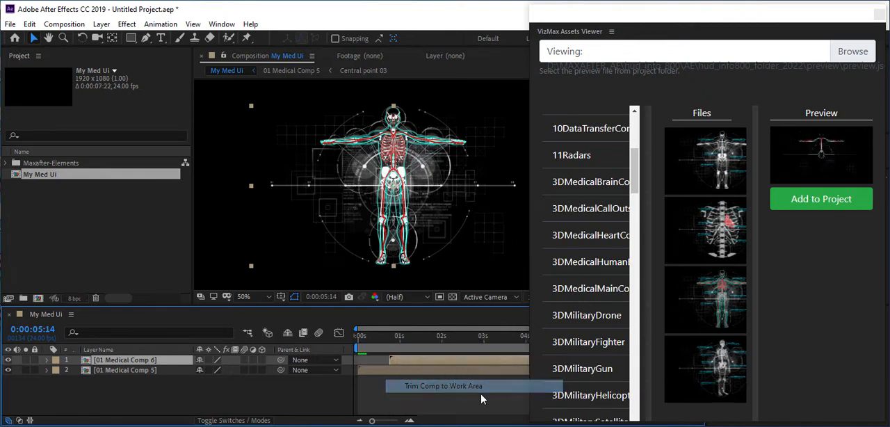
Narrow the timeline's layer columns and the Project panel, and play the composition from the start
drag(531, 369, 641, 376)
drag(190, 350, 154, 350)
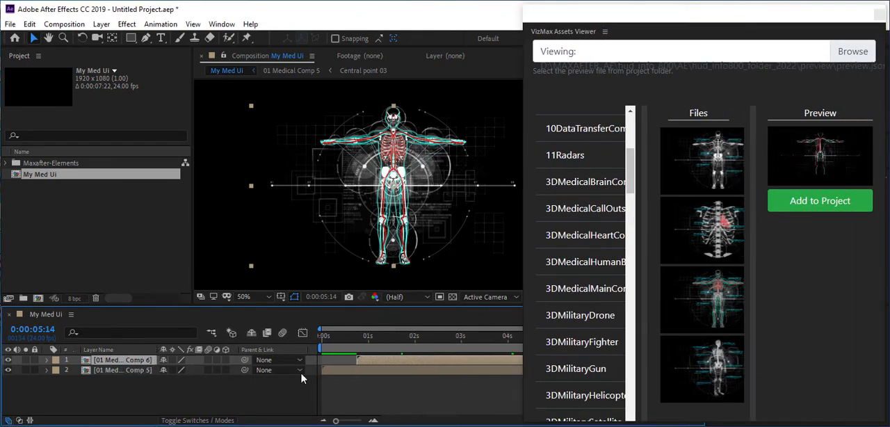
drag(332, 342, 218, 365)
key(space)
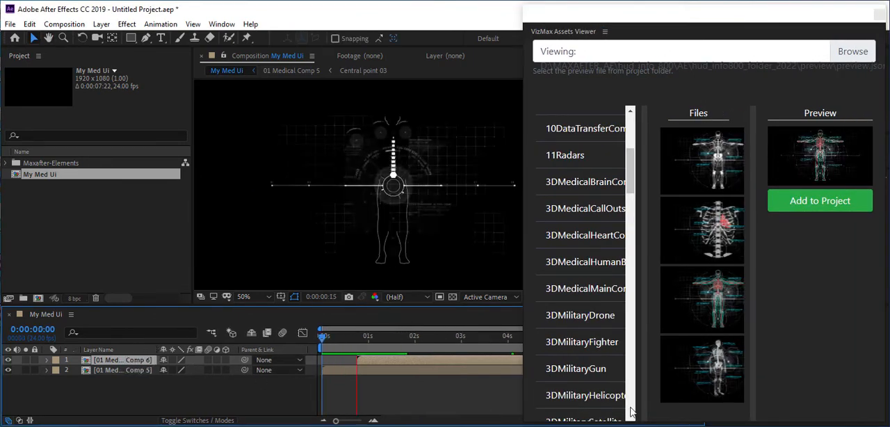
key(space)
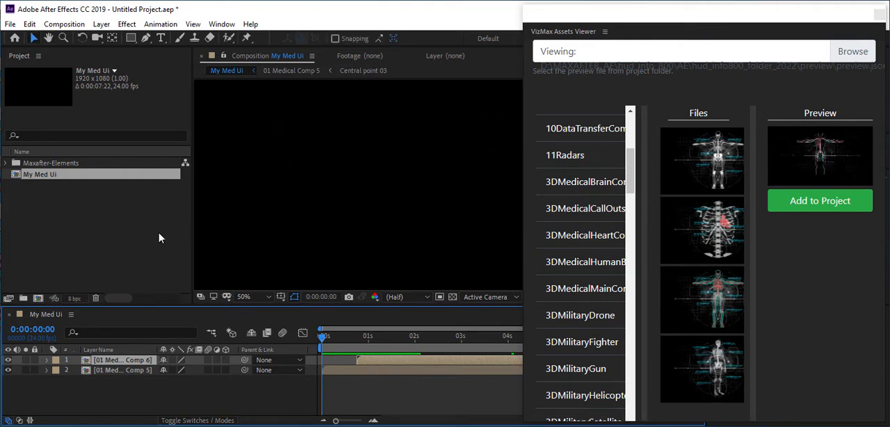
drag(193, 236, 104, 232)
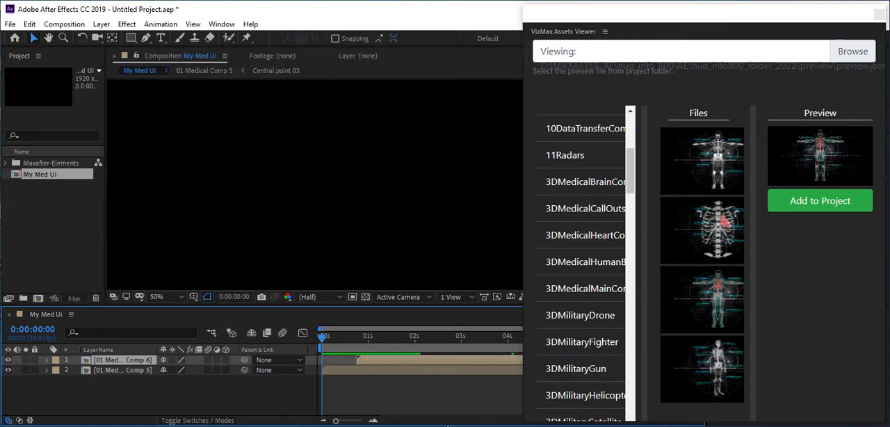
Preview how the vessels build over the skeleton from the start, and inspect the frame at 0:00:02:06
key(space)
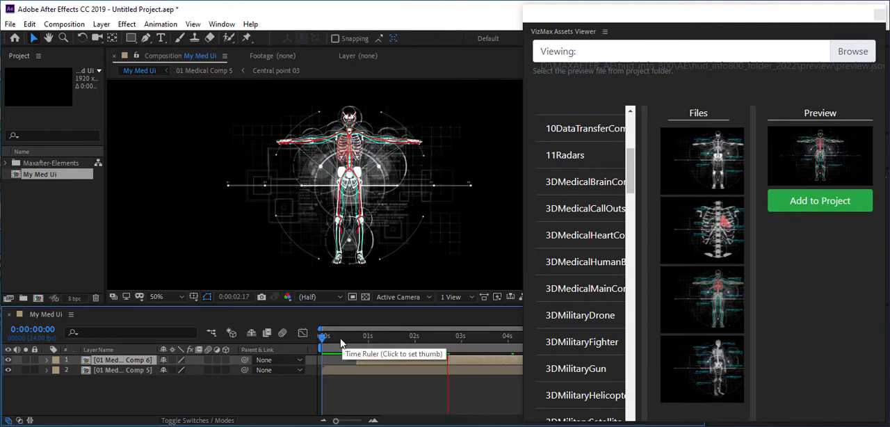
drag(334, 341, 388, 341)
key(space)
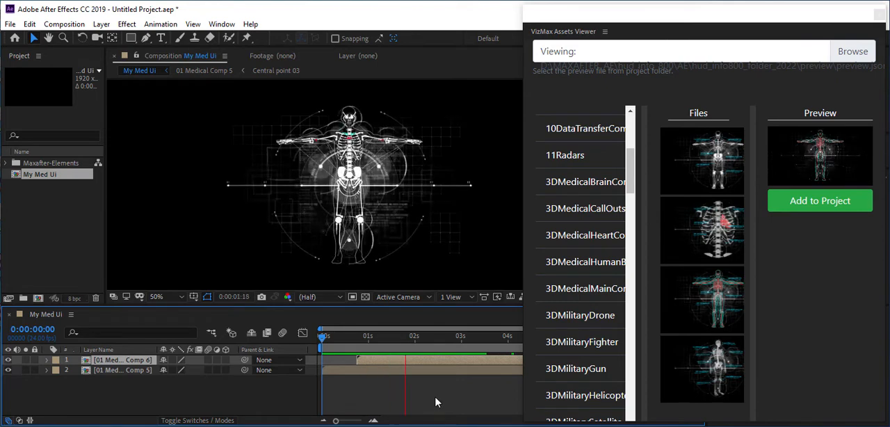
key(space)
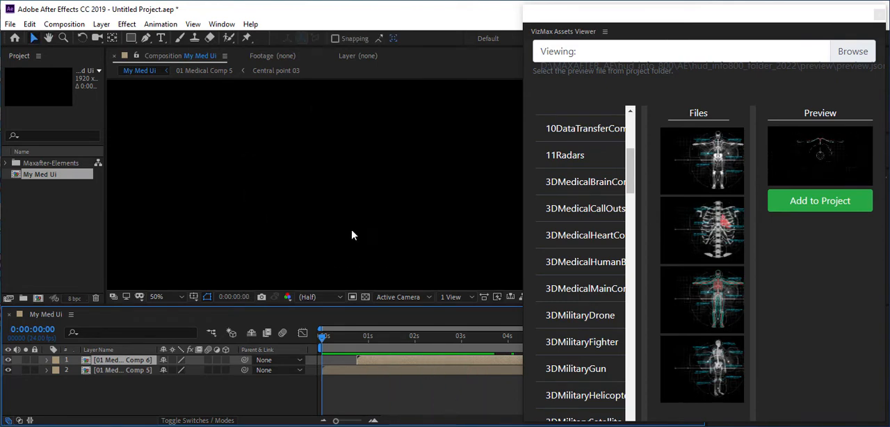
drag(371, 338, 426, 337)
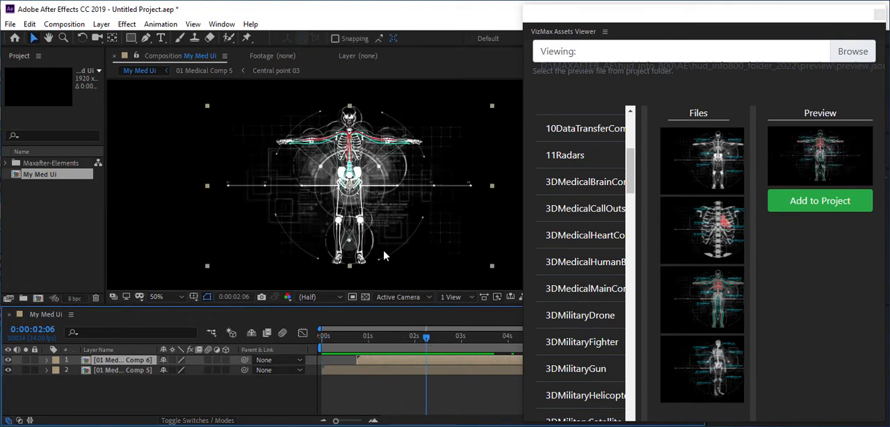
scroll(387, 249, down, 2)
key(space)
drag(387, 238, 385, 236)
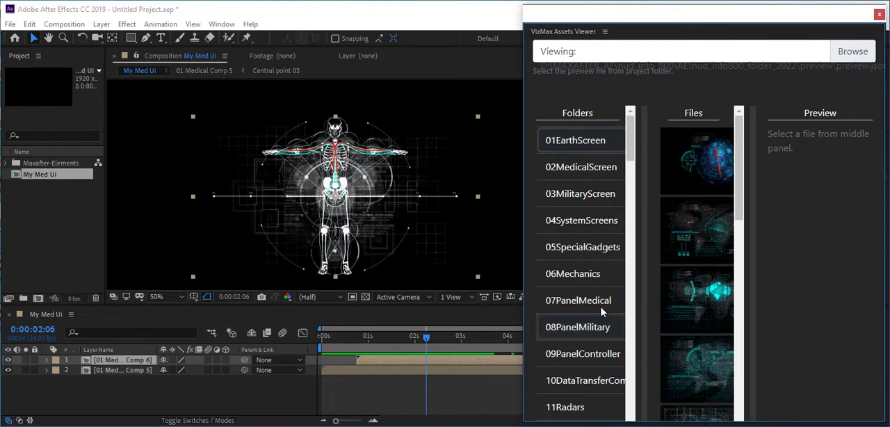
Add the fourth gadget file in the 05SpecialGadgets folder to the composition, resizing the viewer columns to see its preview
click(583, 251)
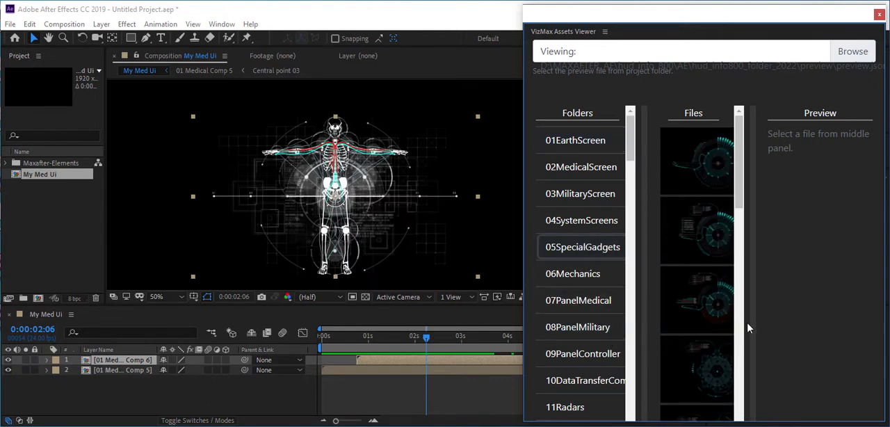
drag(752, 323, 771, 326)
click(724, 389)
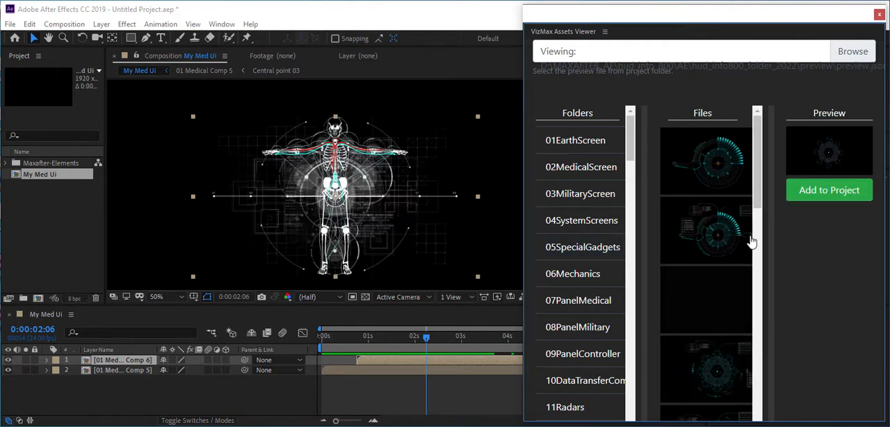
drag(767, 203, 755, 202)
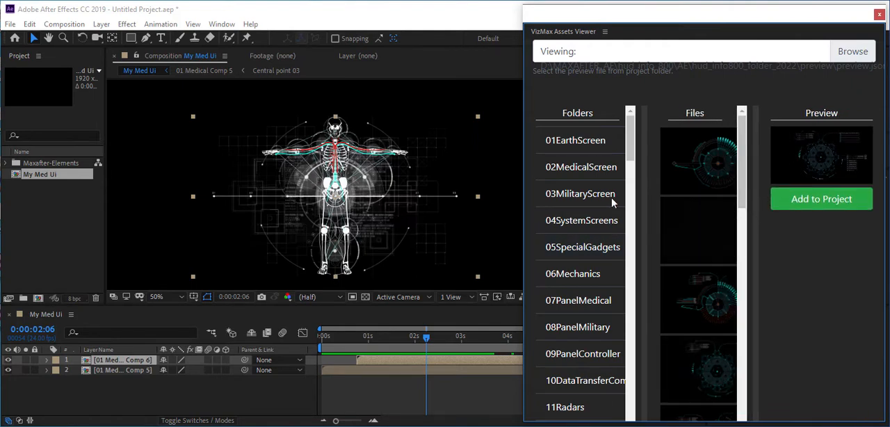
drag(521, 187, 491, 187)
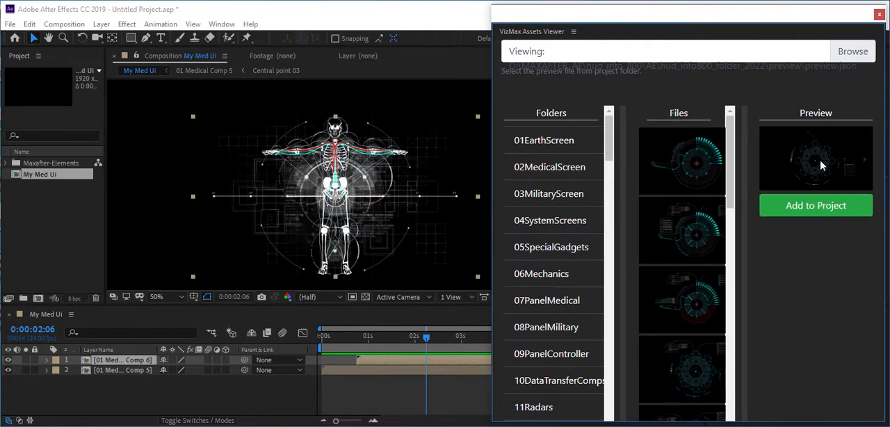
scroll(665, 299, down, 1)
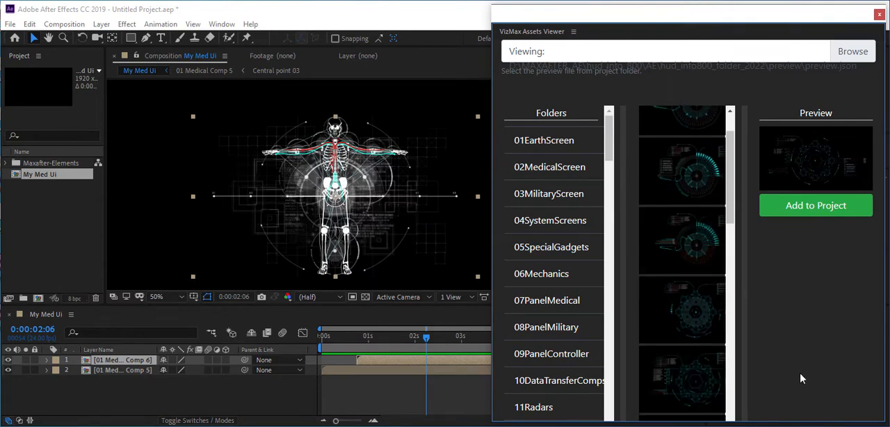
click(820, 206)
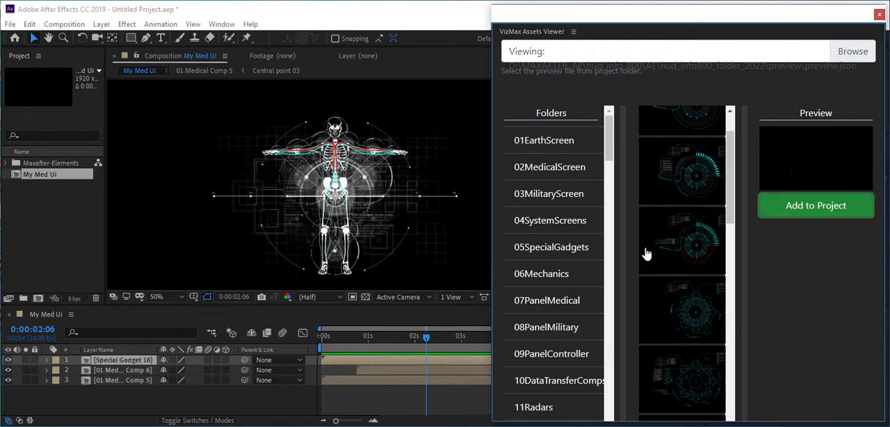
Move the Special Gadget 18 layer beneath both medical layers, narrow the assets viewer and return the current time to the start
drag(122, 359, 116, 397)
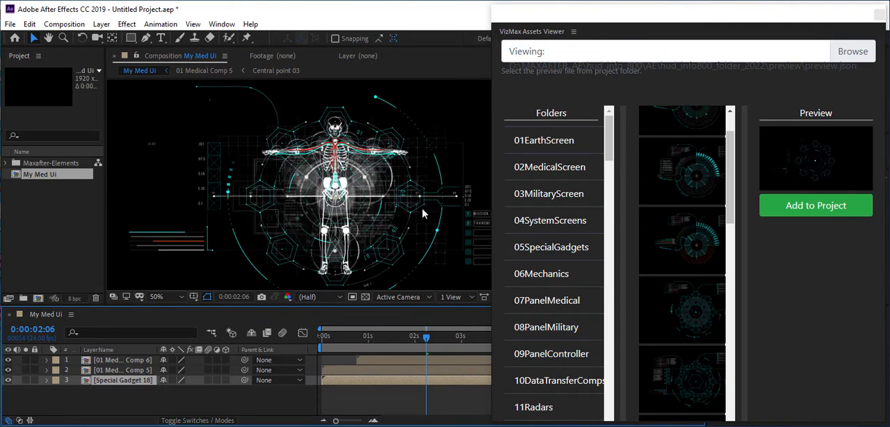
drag(487, 185, 560, 191)
drag(334, 338, 270, 360)
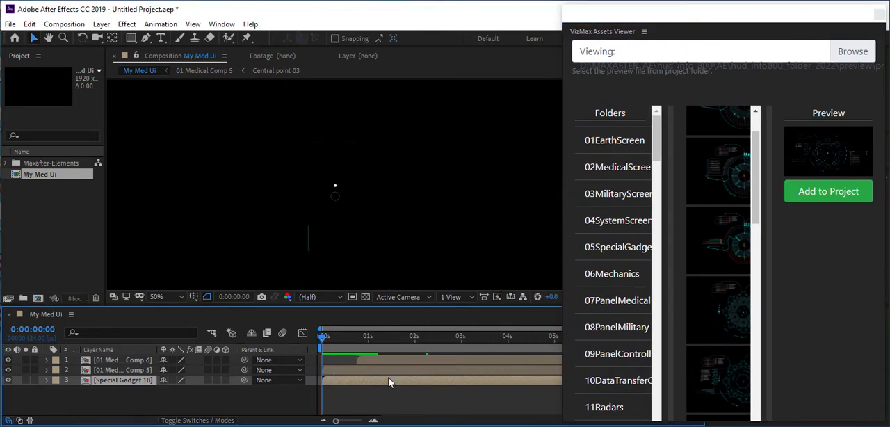
Delay the Special Gadget 18 layer to start at about 0.3 s, then preview the animation and inspect the frame at 0:00:04:08
key(space)
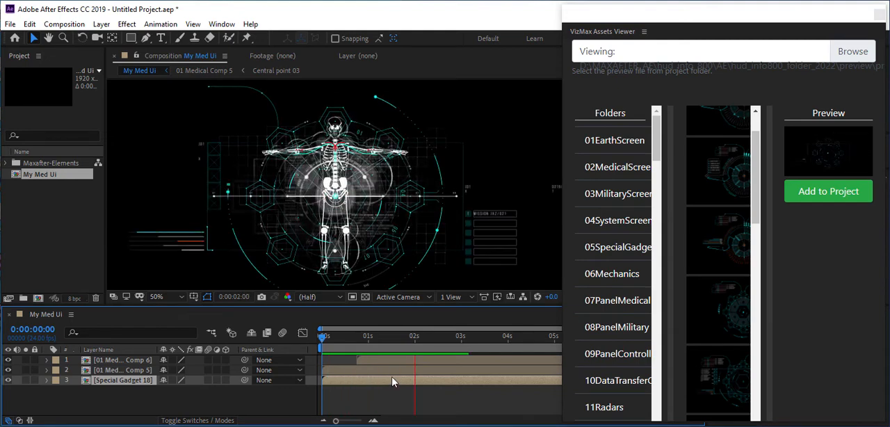
key(space)
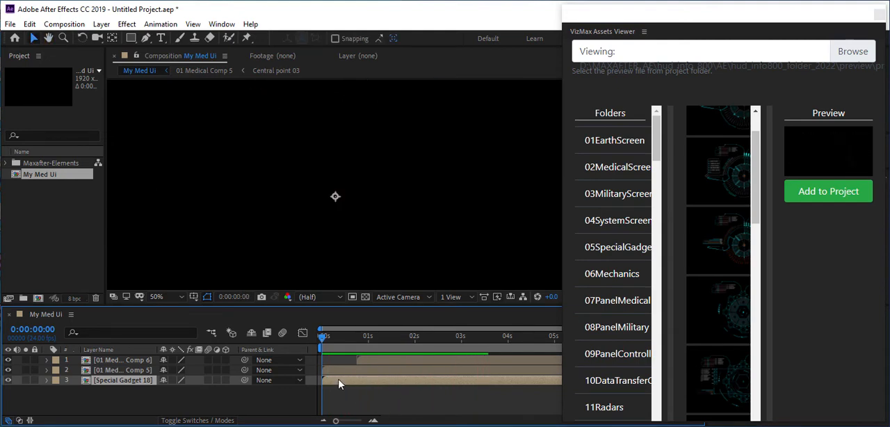
drag(339, 383, 349, 384)
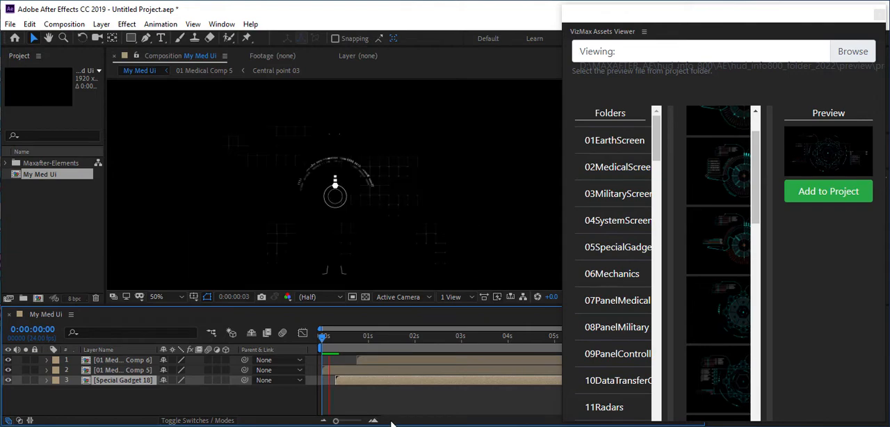
scroll(426, 239, down, 2)
key(space)
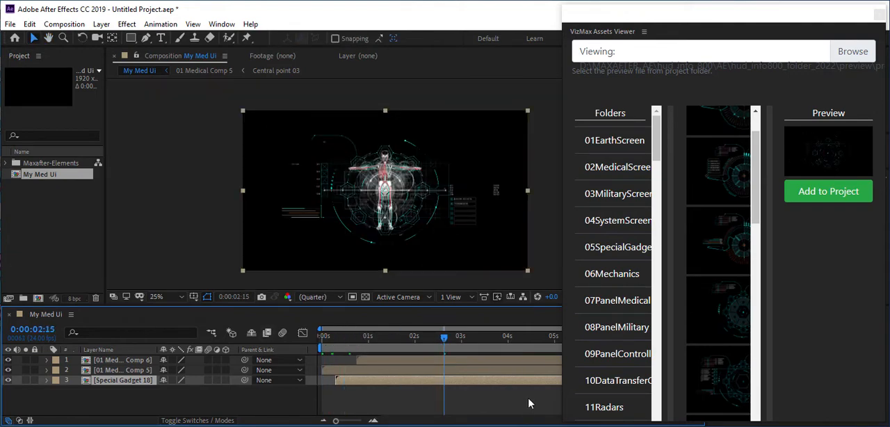
drag(458, 337, 523, 338)
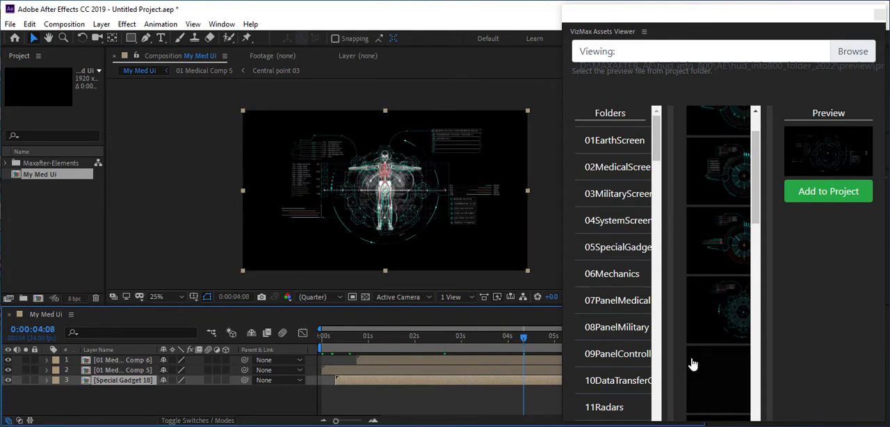
Add the brain scan panel from the 07PanelMedical folder to the composition, widening the assets viewer to show its files
click(625, 302)
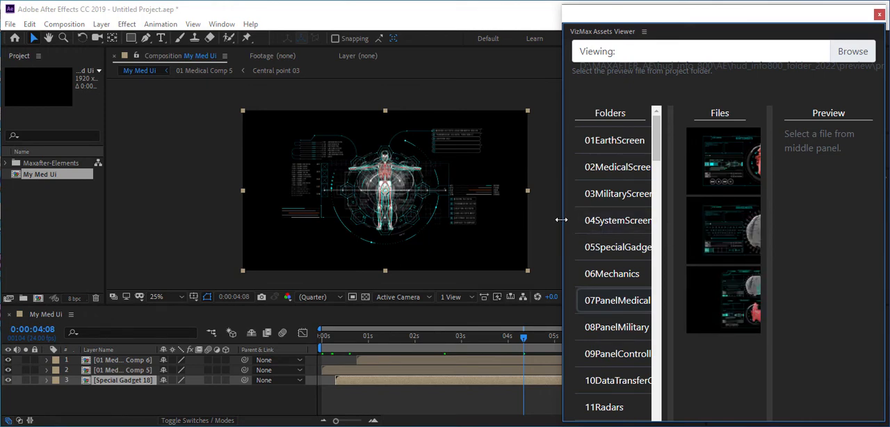
drag(561, 220, 546, 221)
key(h)
drag(372, 209, 280, 201)
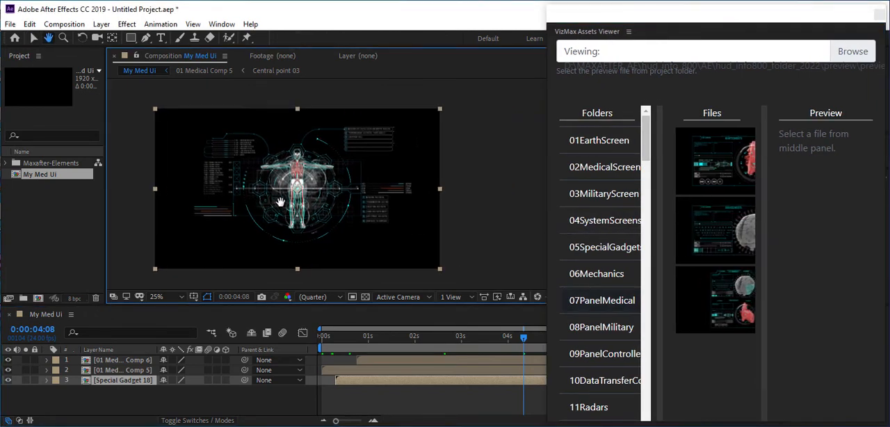
key(v)
drag(545, 249, 491, 243)
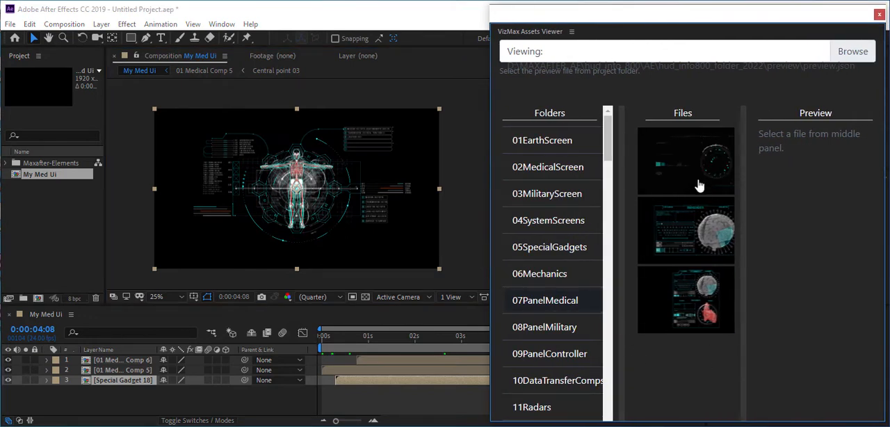
click(695, 224)
click(817, 204)
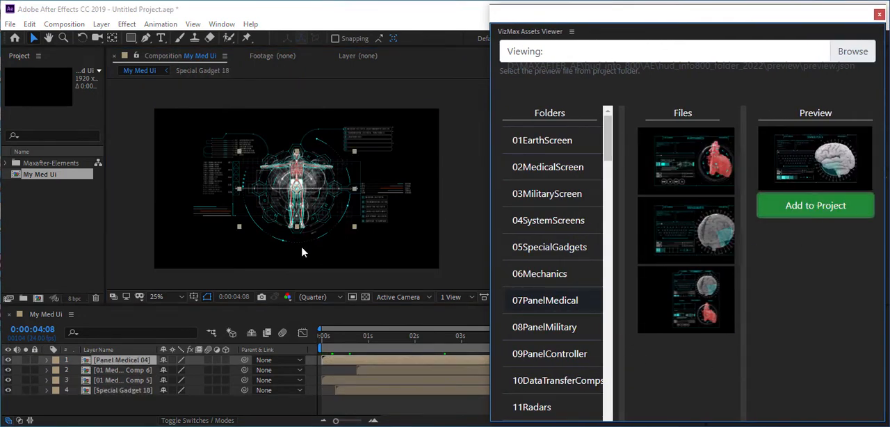
Scale the Panel Medical 04 layer to 41% and place it beside the body, just above the info bars, using the frame at 0:00:05:04
scroll(298, 212, up, 2)
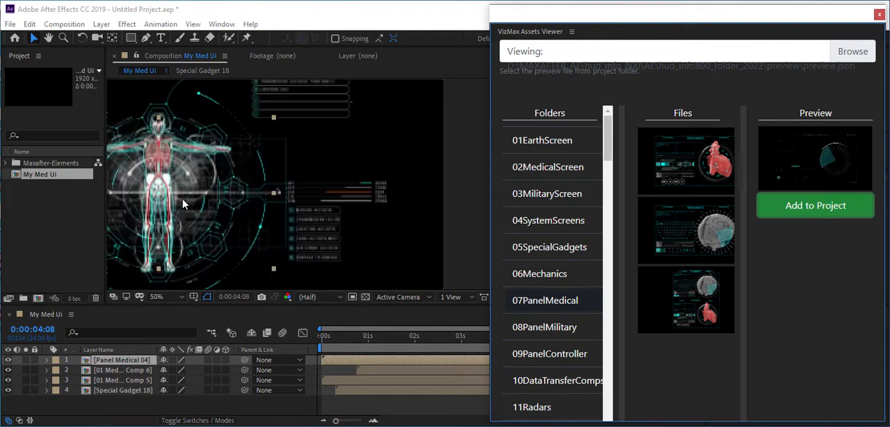
drag(193, 203, 362, 178)
key(s)
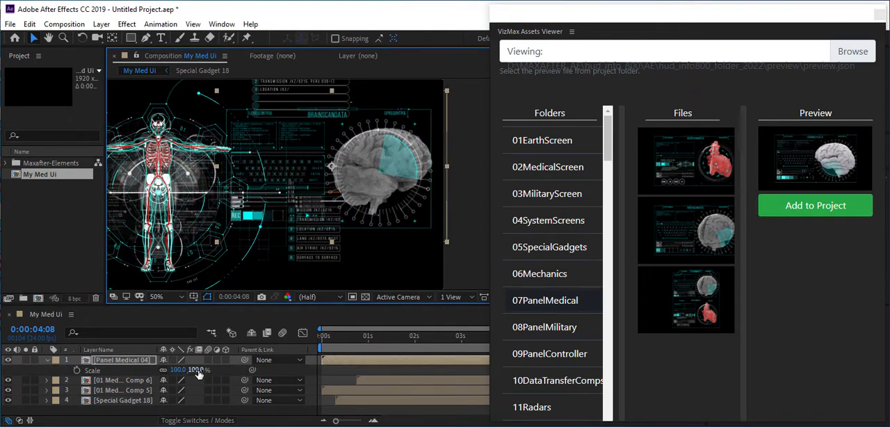
drag(198, 370, 166, 370)
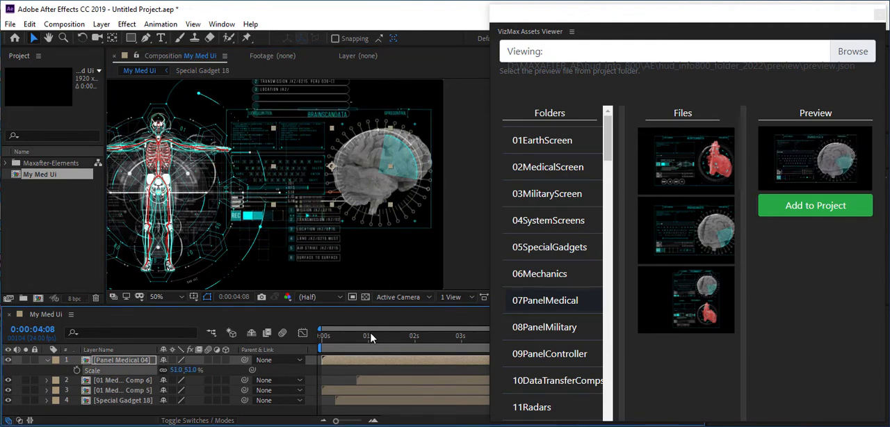
click(397, 336)
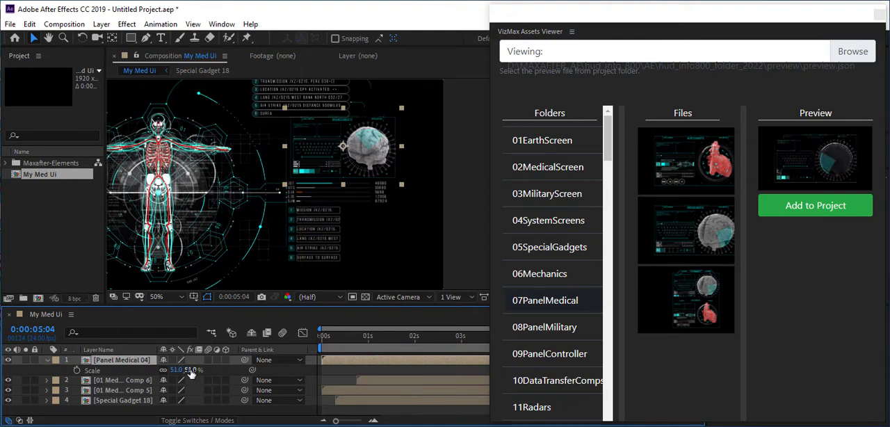
drag(189, 370, 181, 370)
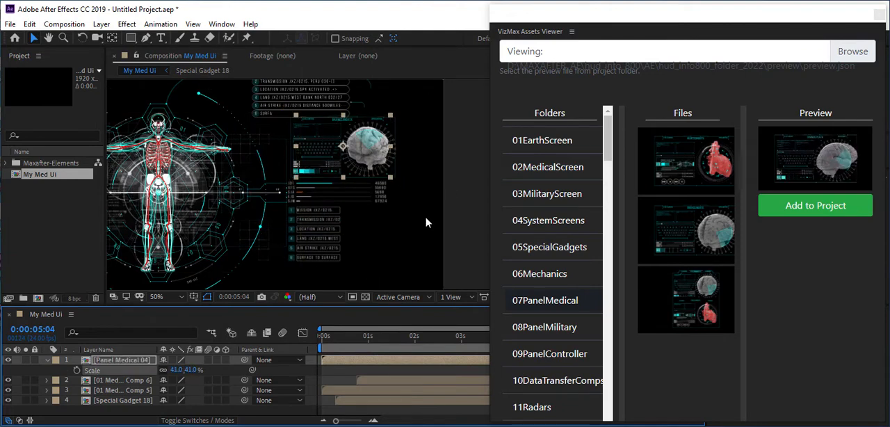
drag(342, 153, 334, 163)
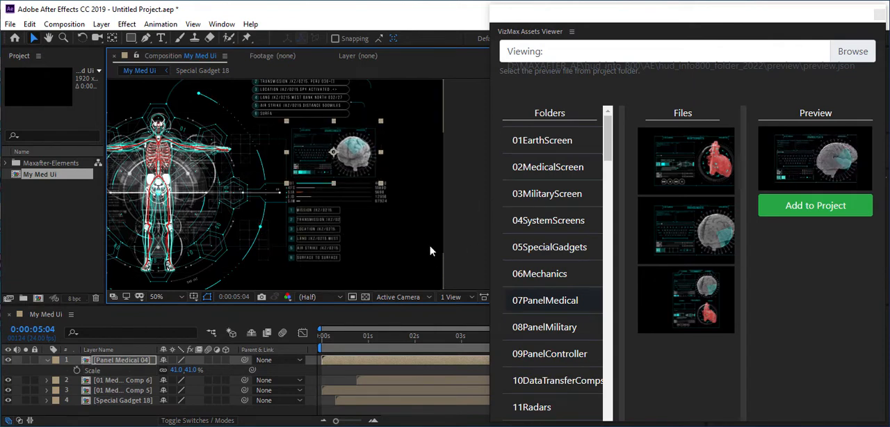
Add the heart scan panel from the 07PanelMedical folder to the composition and move it below the brain panel
click(720, 172)
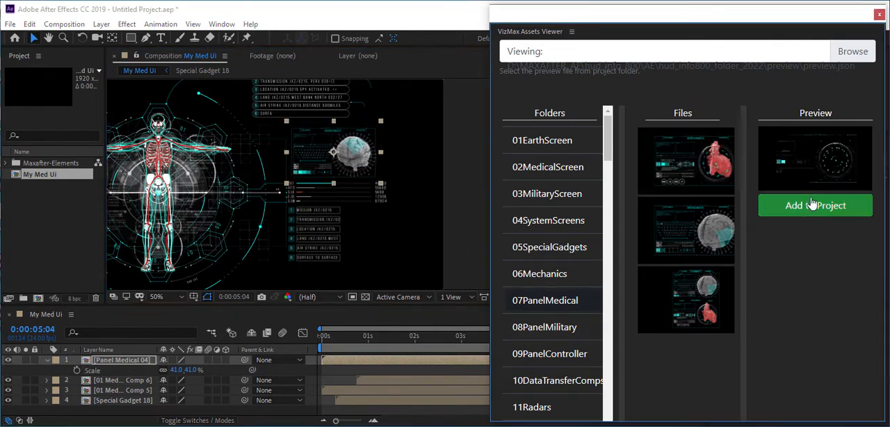
click(812, 202)
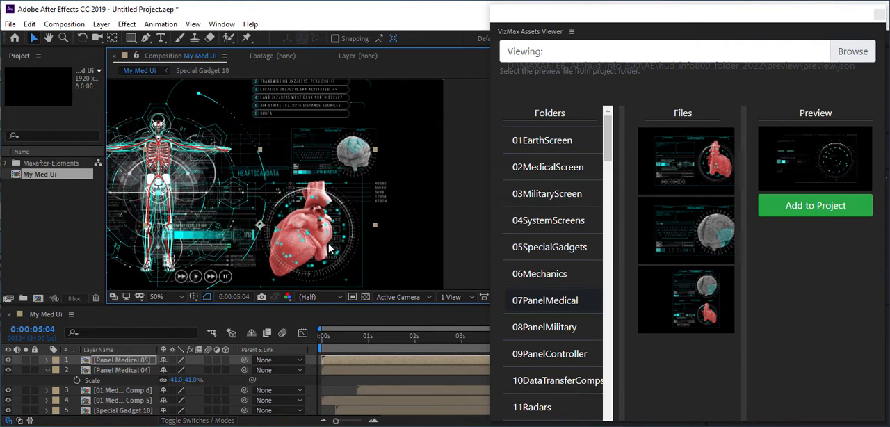
scroll(346, 241, down, 2)
scroll(346, 240, up, 2)
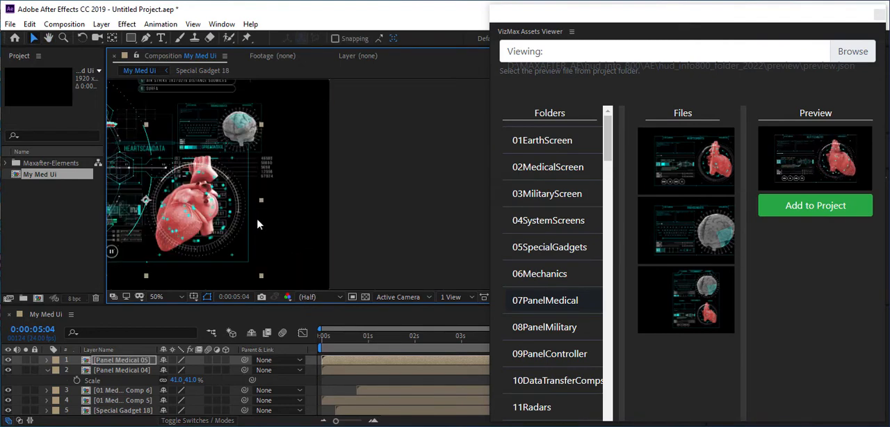
drag(258, 219, 367, 187)
drag(295, 174, 370, 365)
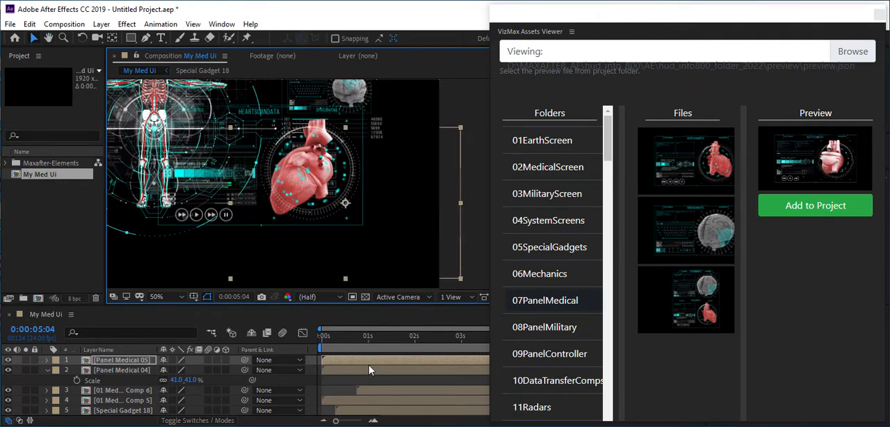
Scale the Panel Medical 05 layer to 59% and place it near the composition's lower-right corner, beneath the info list
key(s)
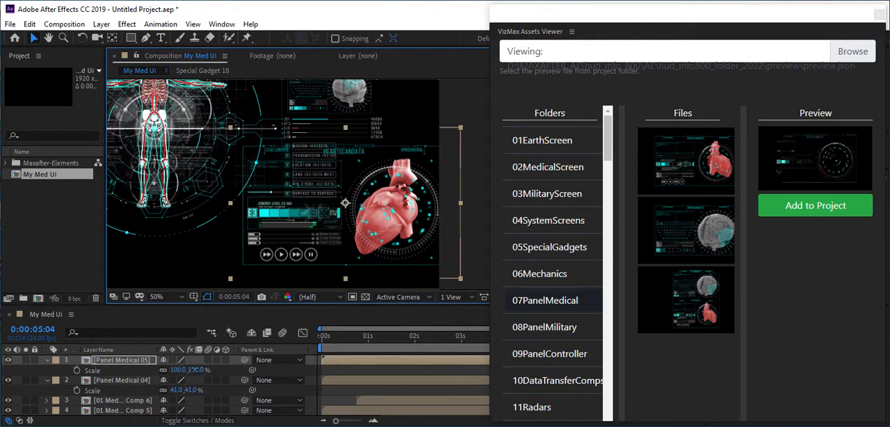
drag(195, 372, 179, 374)
drag(345, 204, 340, 252)
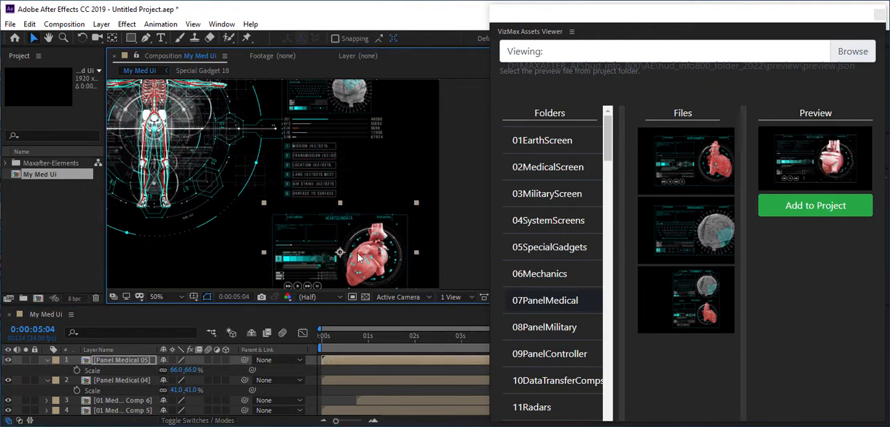
drag(365, 222, 359, 190)
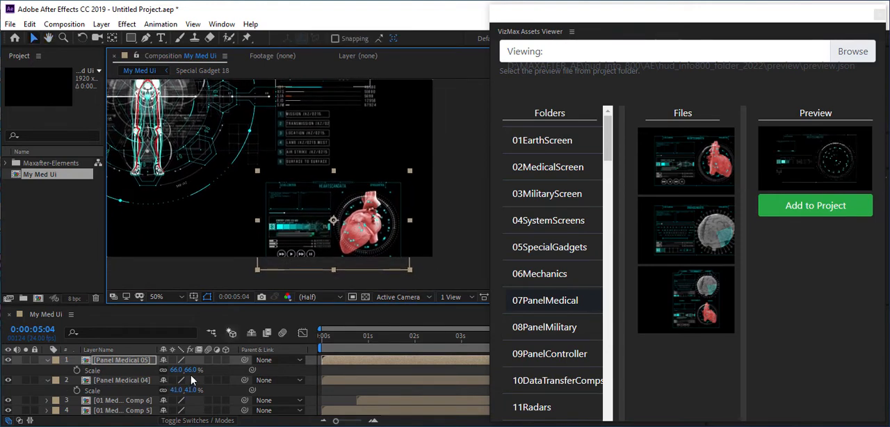
drag(190, 370, 187, 374)
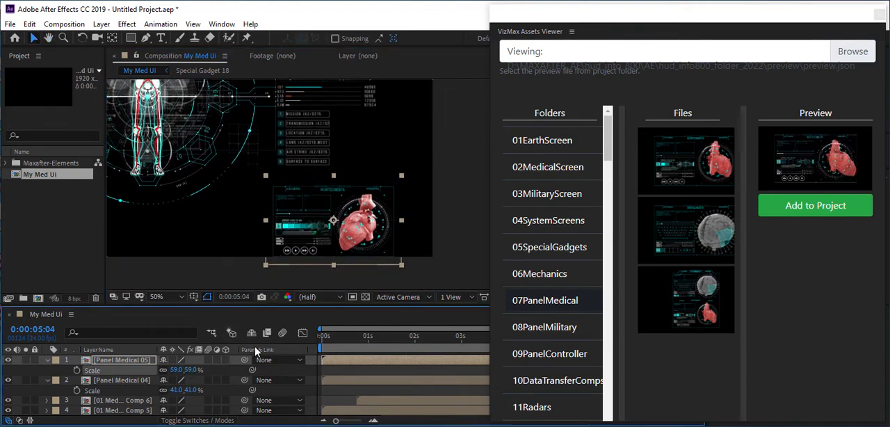
drag(300, 220, 300, 217)
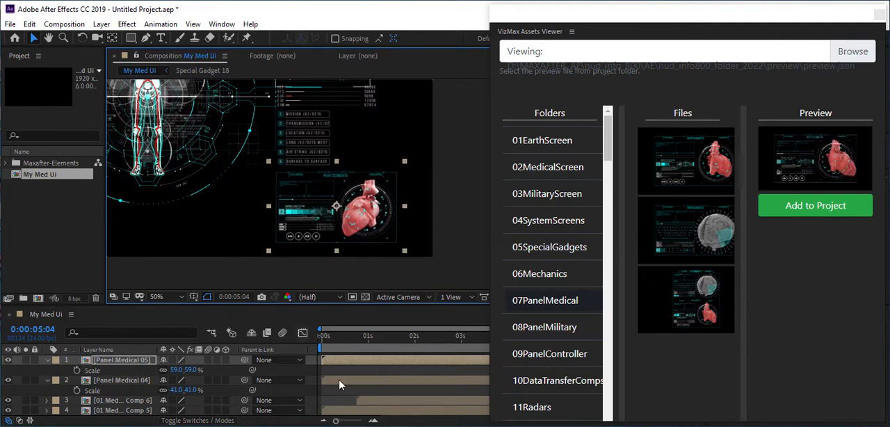
Delay both Panel Medical layers to start at about 1 s, with Panel Medical 05 starting about 0.2 s after Panel Medical 04
key(comma)
shift+click(348, 382)
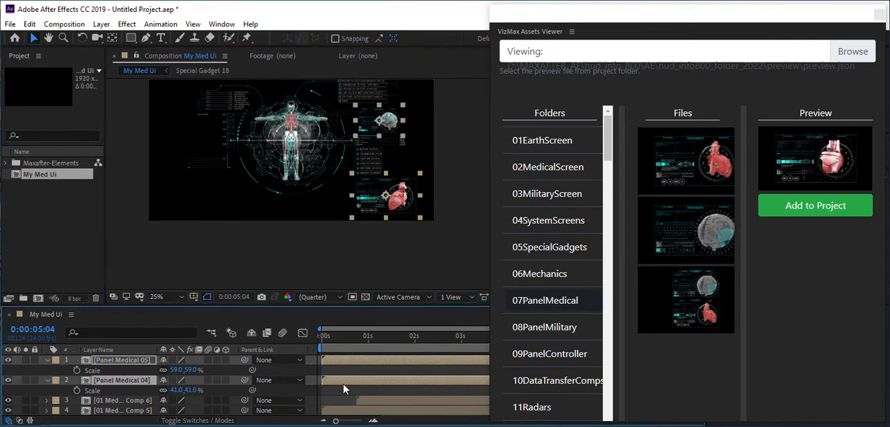
drag(344, 387, 386, 386)
click(364, 369)
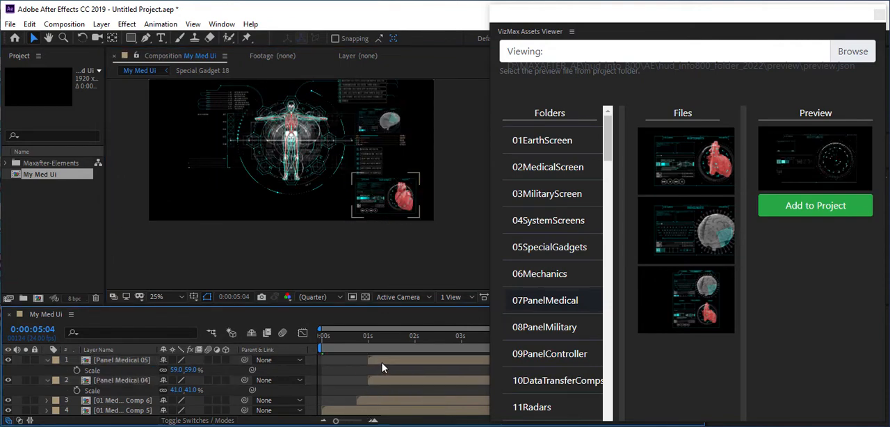
click(389, 382)
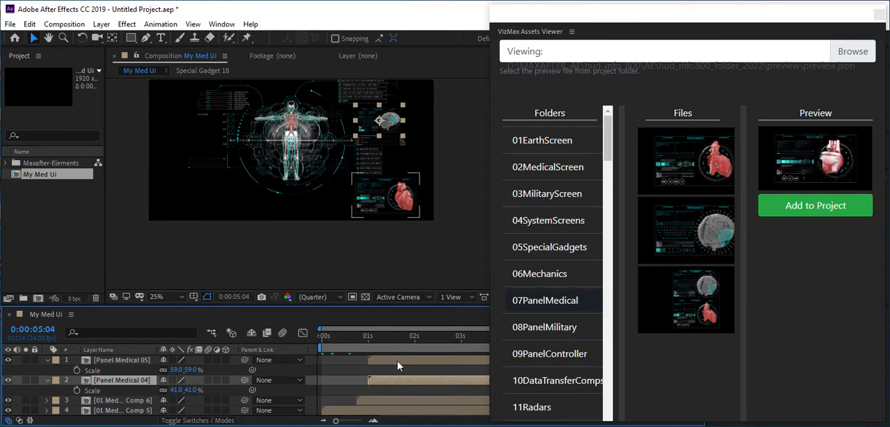
drag(398, 365, 406, 364)
Preview the composition from the start and inspect how the medical panels build at 0:00:02:01 and 0:00:03:11
click(322, 337)
key(space)
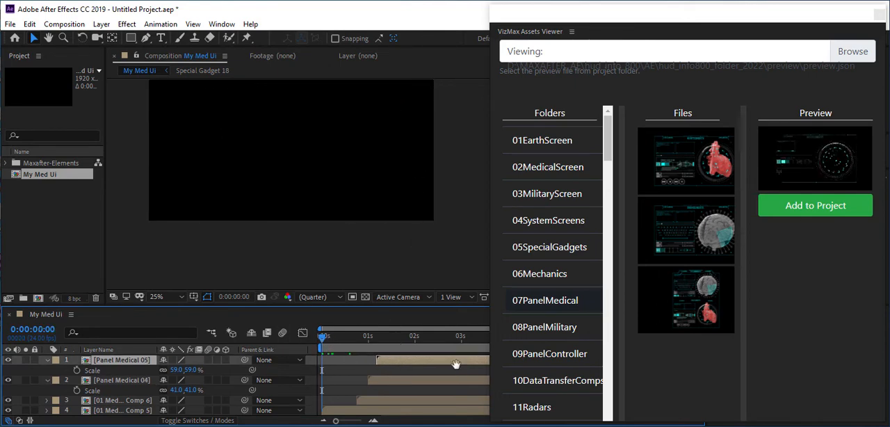
drag(320, 252, 346, 292)
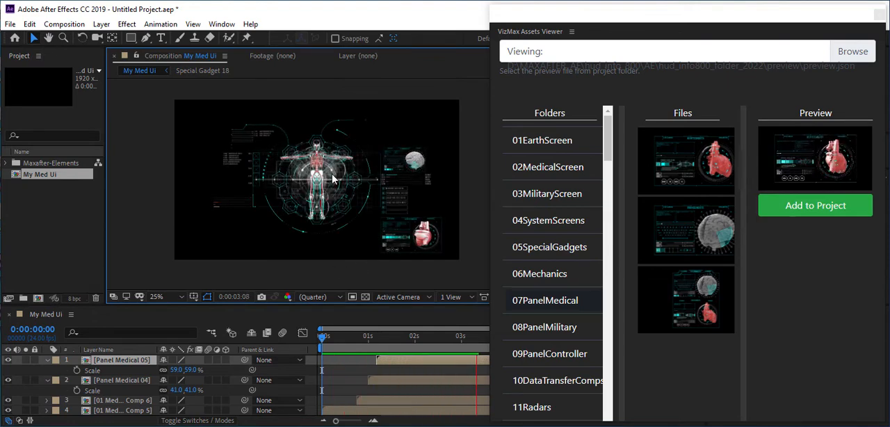
scroll(311, 190, up, 2)
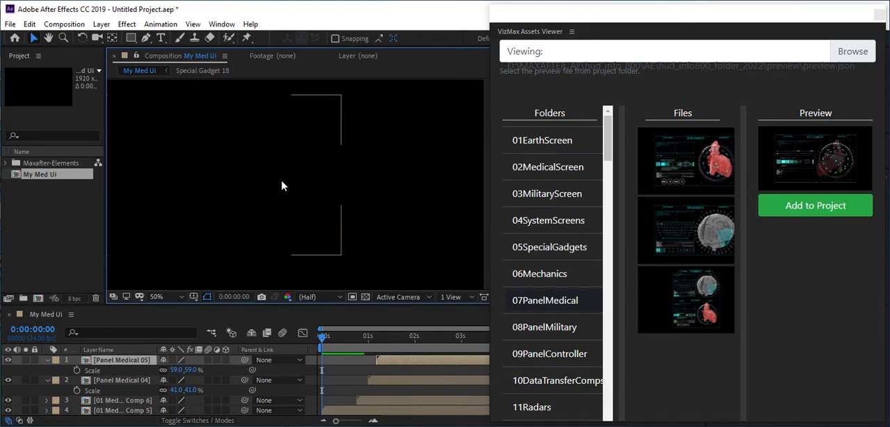
click(416, 337)
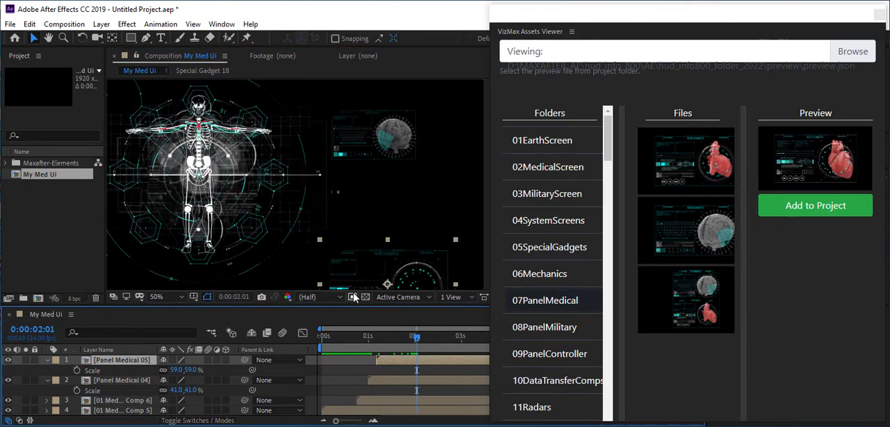
scroll(256, 188, down, 2)
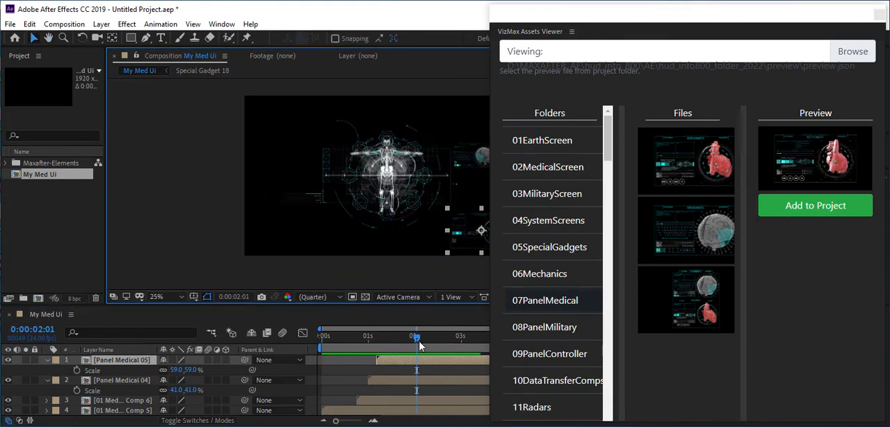
drag(416, 336, 485, 339)
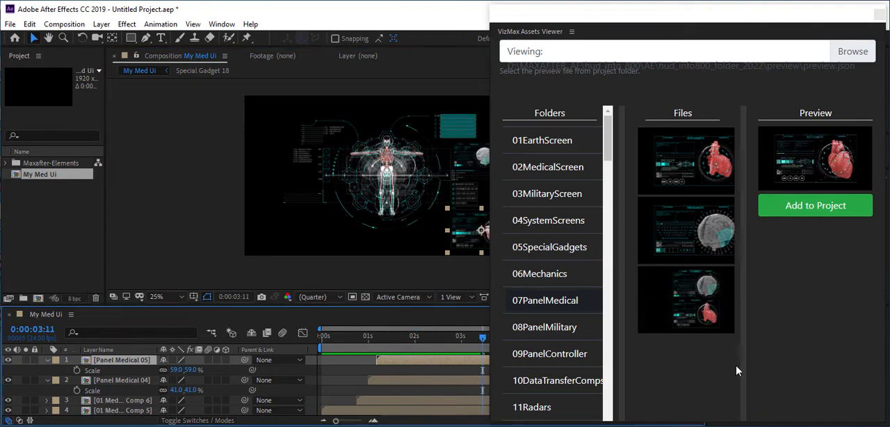
Add the first portrait ID card asset from the IDCard folder to the composition
drag(609, 142, 636, 321)
click(541, 230)
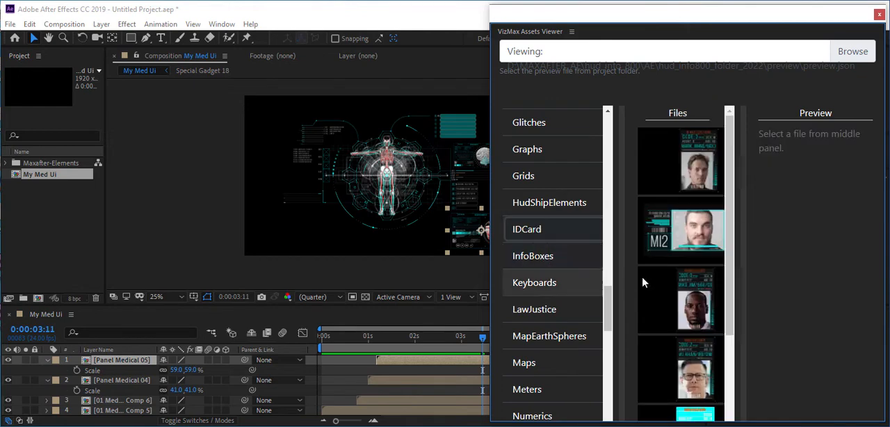
click(678, 173)
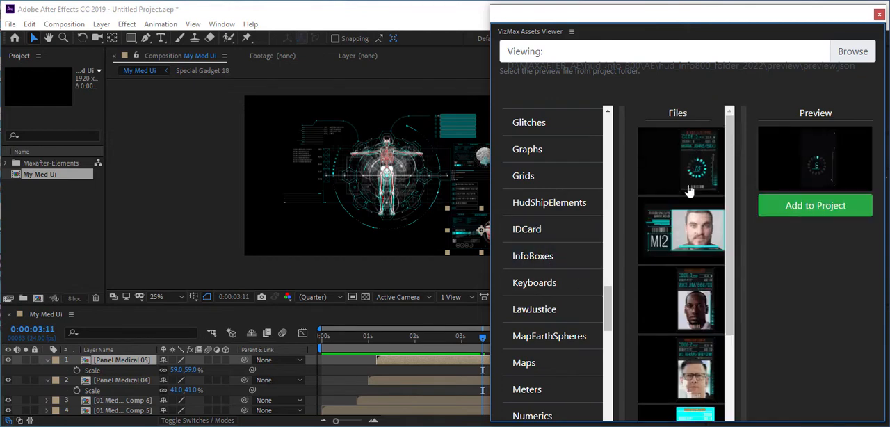
click(817, 207)
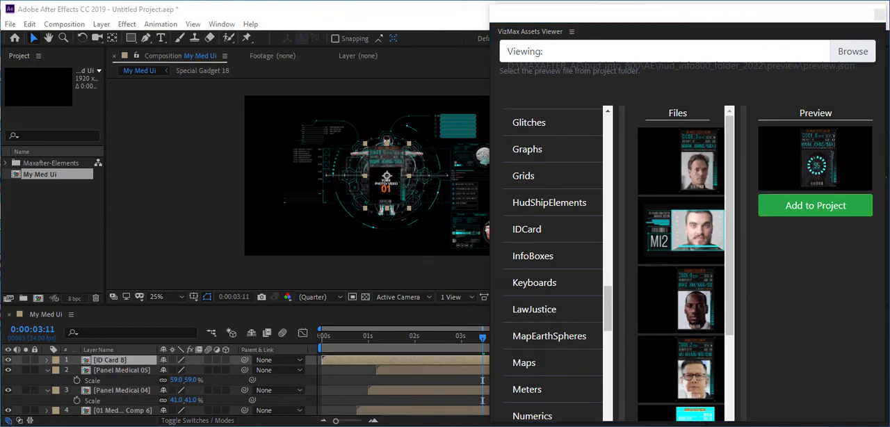
Place the ID Card 8 layer near the composition's upper-left edge and delay it to start at about 1.3 s
mouse_move(386, 186)
mouse_down()
mouse_move(270, 172)
mouse_move(387, 192)
mouse_up()
scroll(252, 176, up, 2)
key(space)
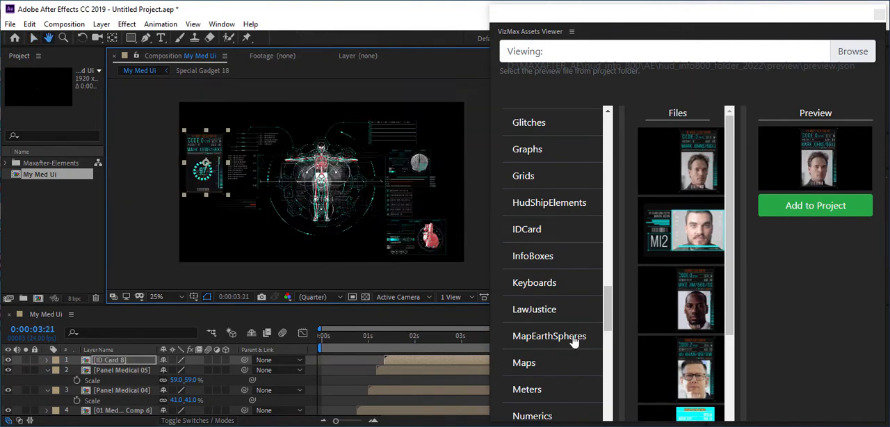
Add a green heartbeat graph with BPM and heart readings from the Graphs folder to the composition
drag(610, 304, 610, 279)
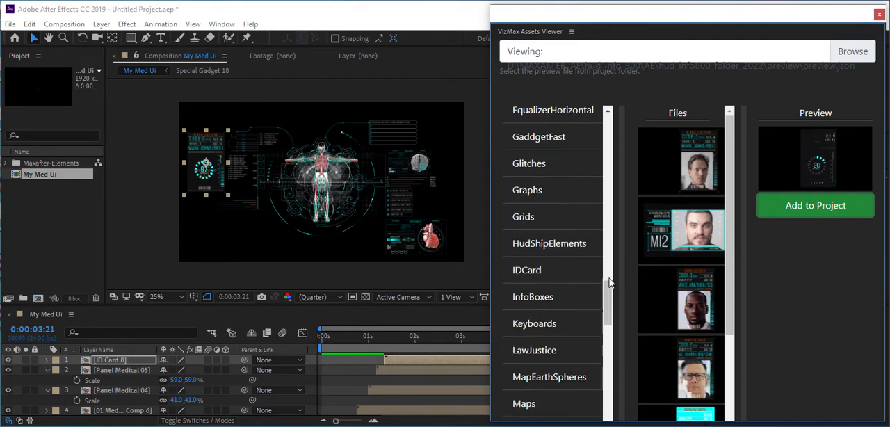
click(547, 197)
drag(732, 202, 755, 309)
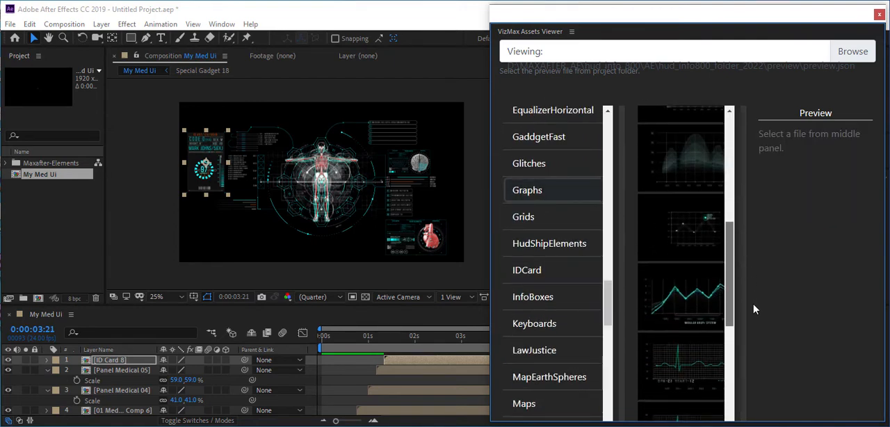
scroll(700, 340, down, 3)
click(714, 295)
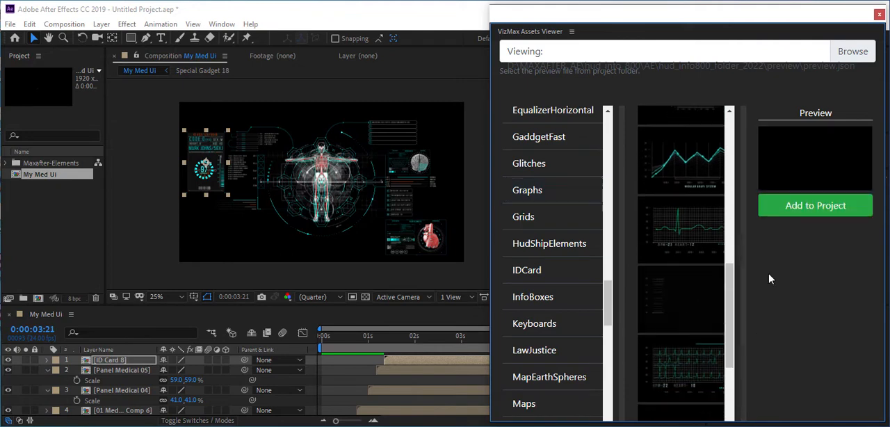
click(804, 206)
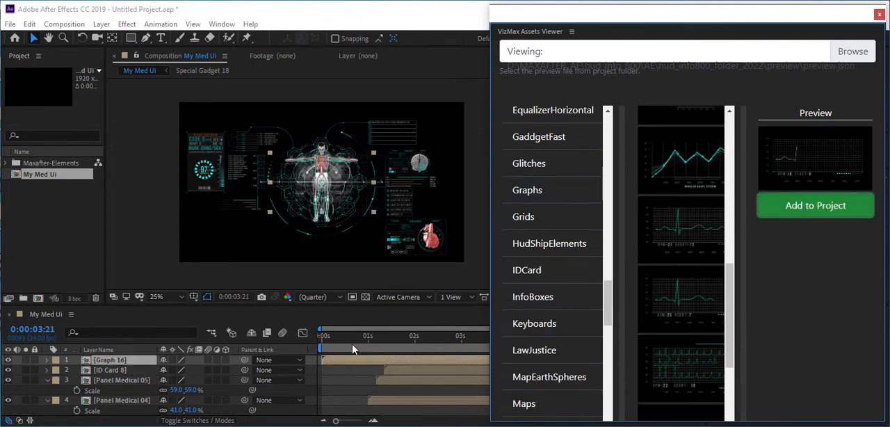
Place the Graph 16 layer in the composition's lower-left area beneath the ID card and delay it to start at about 1.6 s
drag(334, 181, 221, 230)
scroll(198, 233, up, 2)
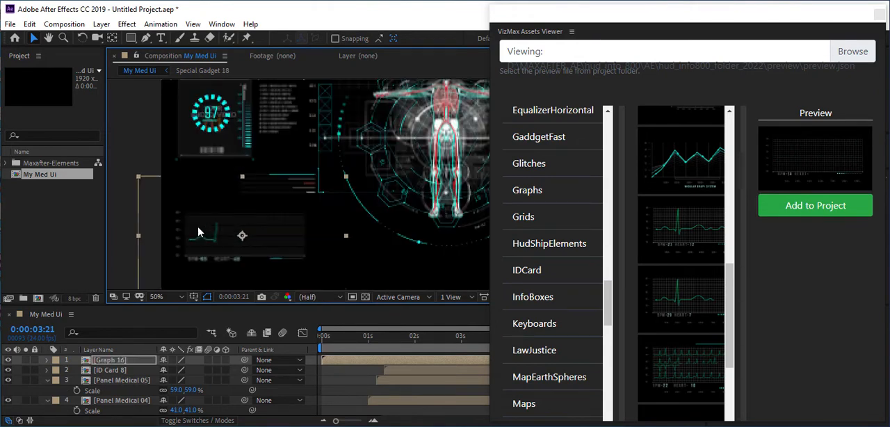
scroll(202, 236, up, 1)
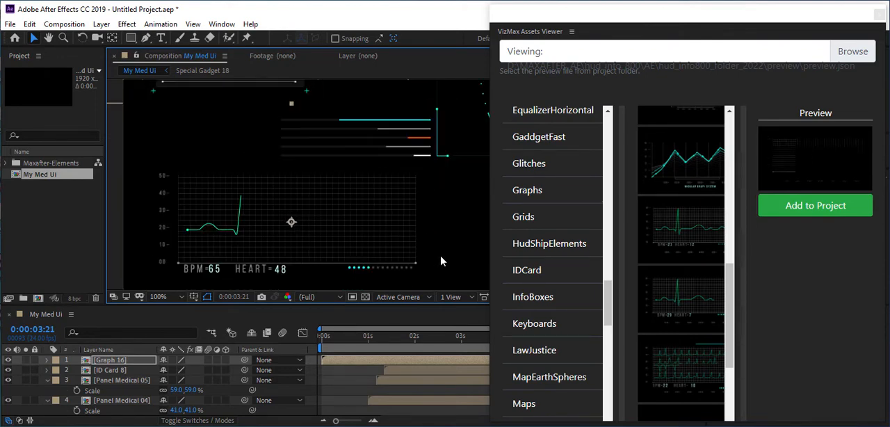
drag(348, 231, 344, 232)
scroll(345, 237, down, 1)
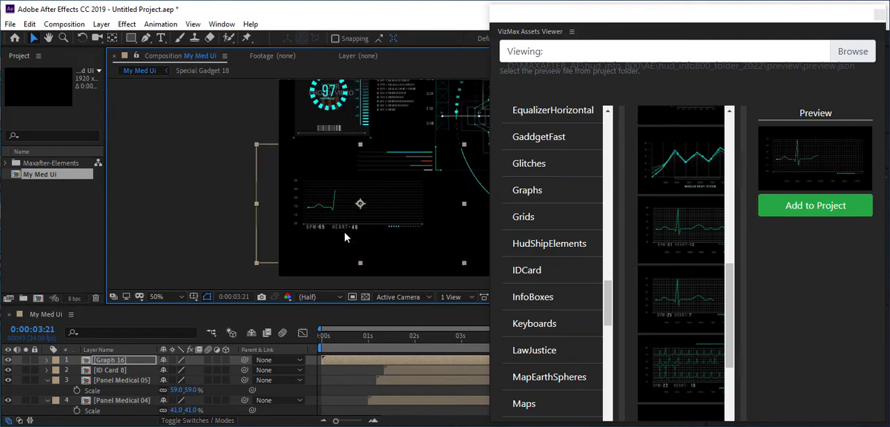
scroll(393, 226, down, 1)
key(space)
drag(425, 206, 256, 241)
drag(354, 360, 367, 363)
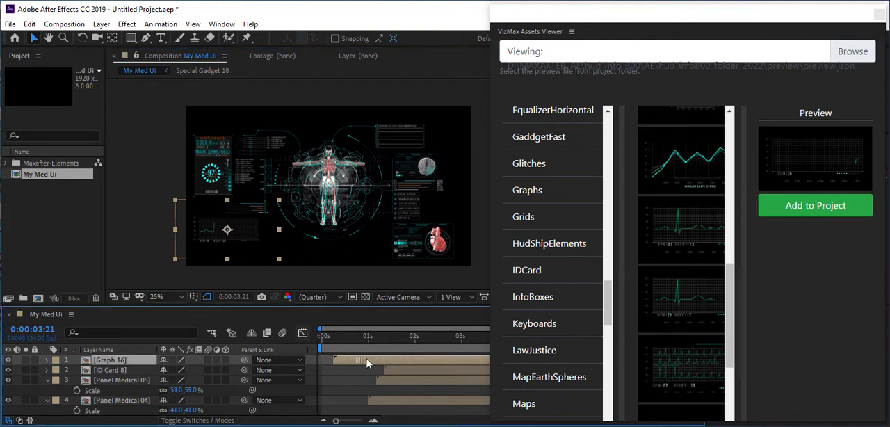
Create a text layer reading "HUD UI MED. JZX 0156"
click(102, 24)
mouse_move(252, 40)
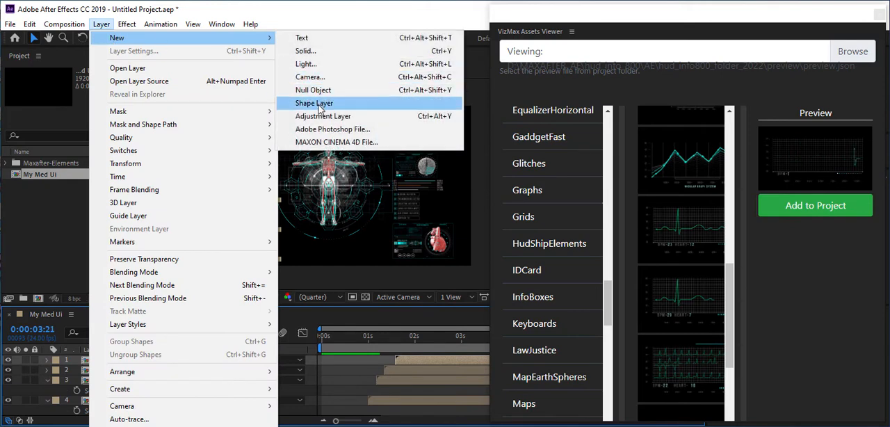
click(308, 38)
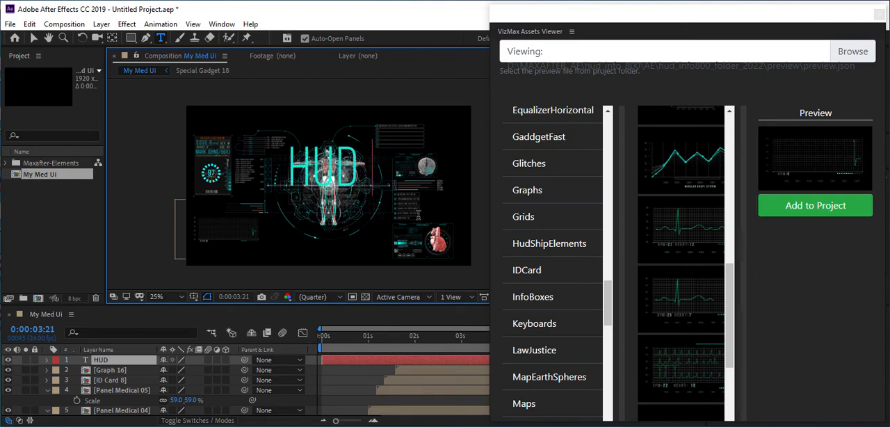
text(UI)
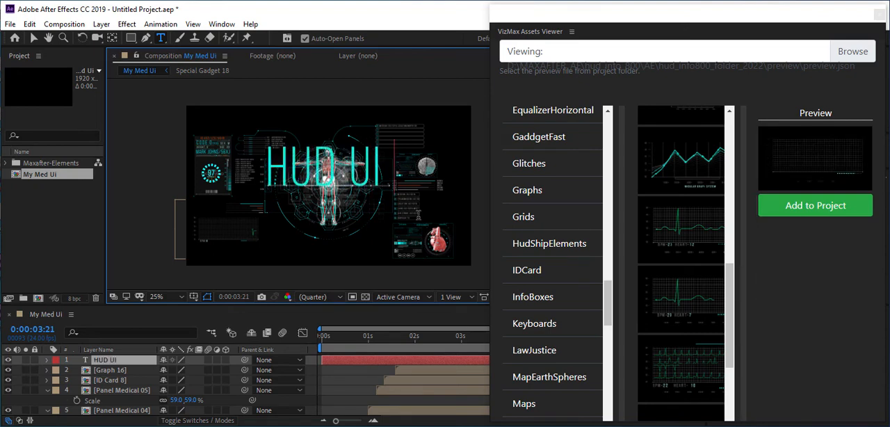
text( MED.)
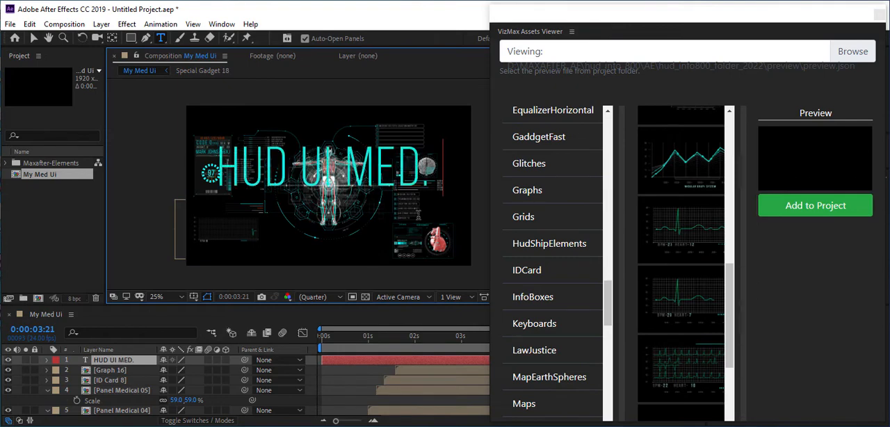
text( JZX 0156)
click(300, 367)
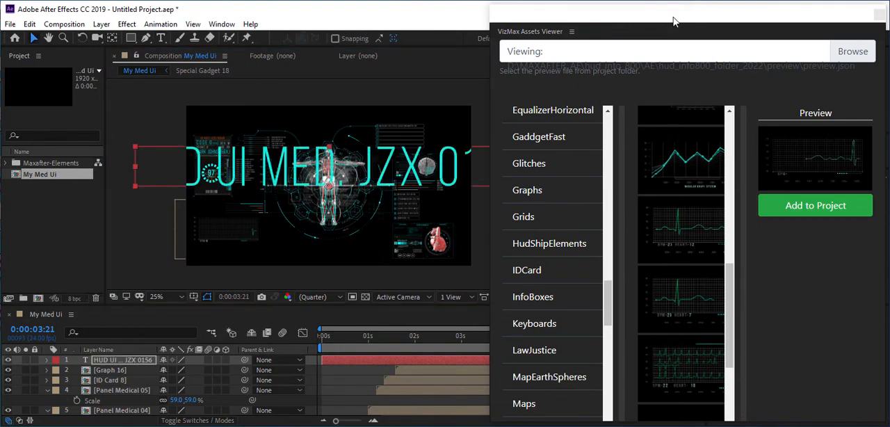
Move the title text toward the composition's upper-left area and reduce its font size to 54 px
drag(673, 21, 685, 291)
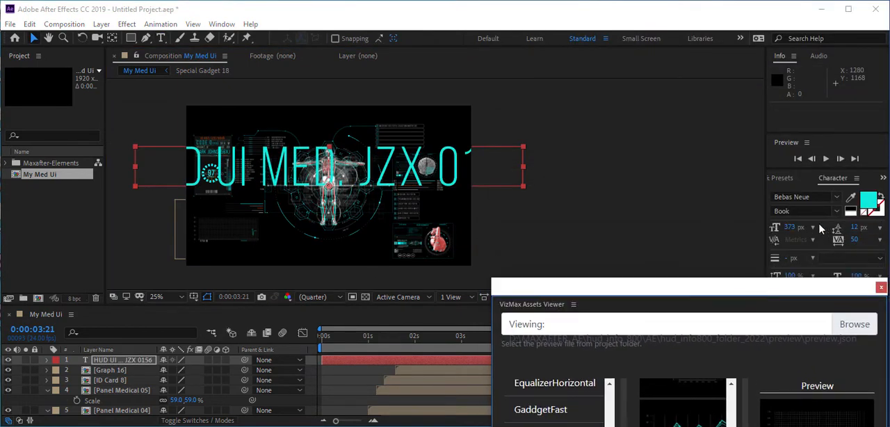
drag(792, 229, 542, 286)
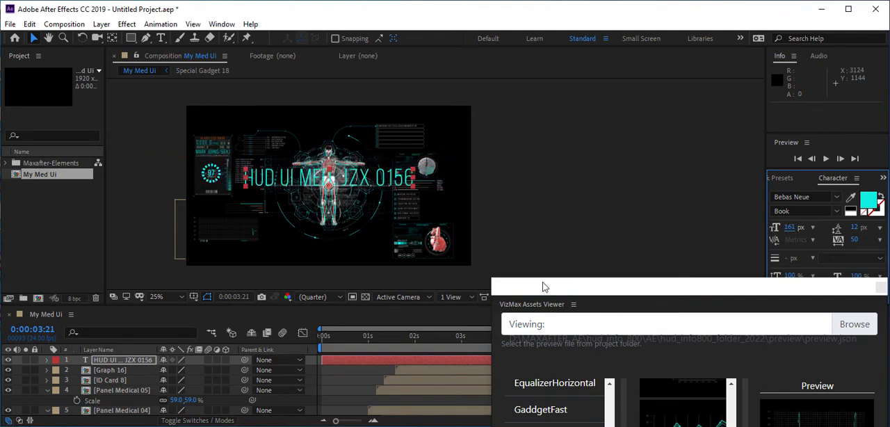
drag(309, 188, 251, 122)
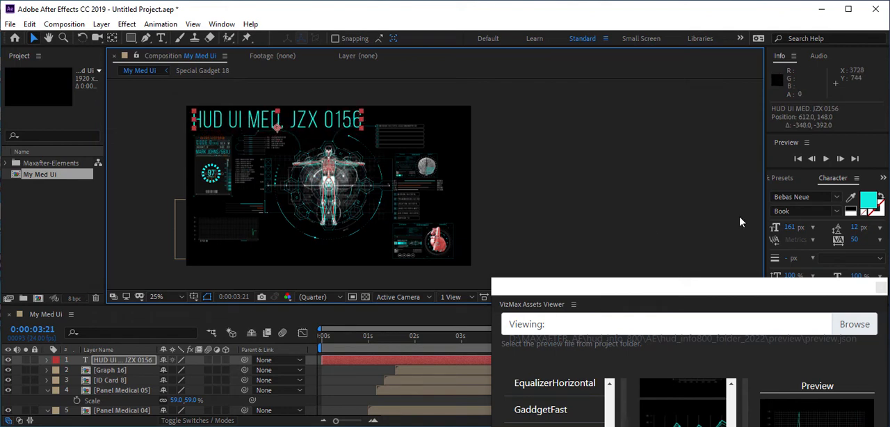
drag(788, 227, 733, 236)
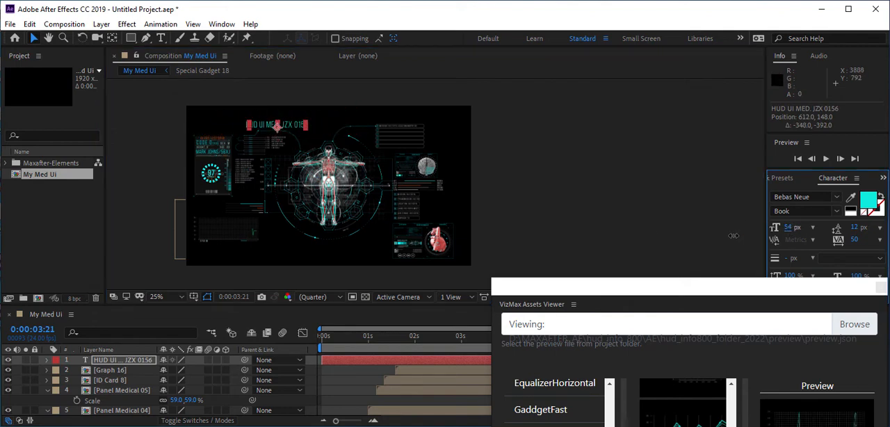
Position the title just above the ID card, aligned with the card's left edge, at 250, 170
scroll(201, 126, up, 2)
key(space)
drag(251, 135, 502, 200)
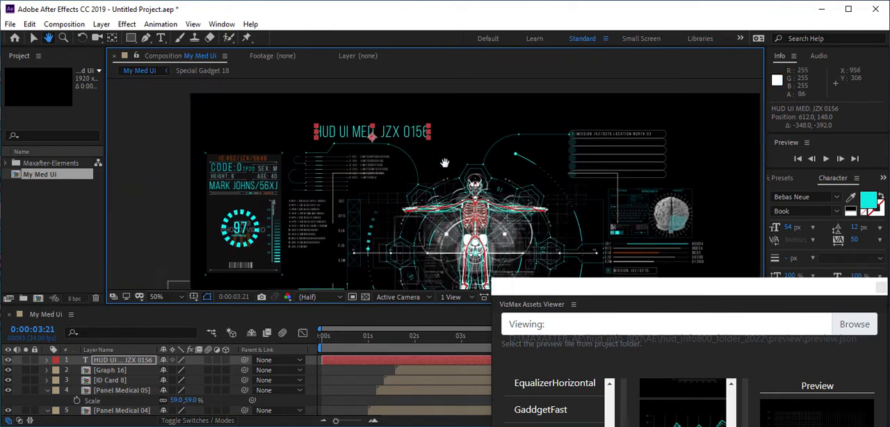
drag(408, 134, 267, 143)
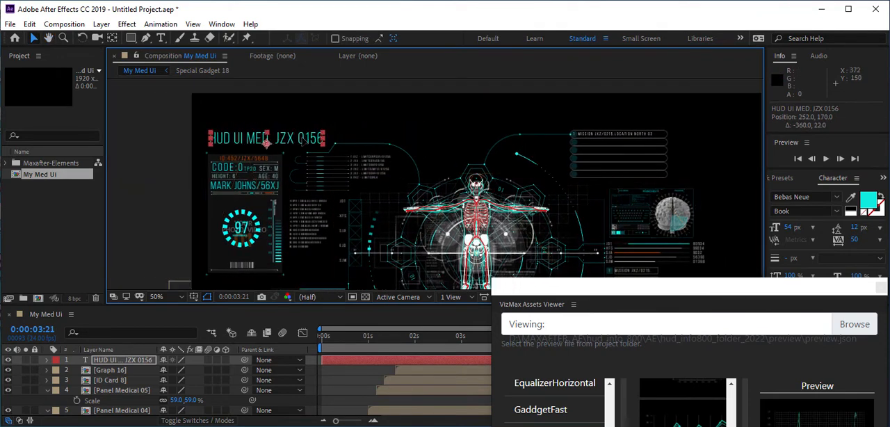
scroll(422, 168, down, 2)
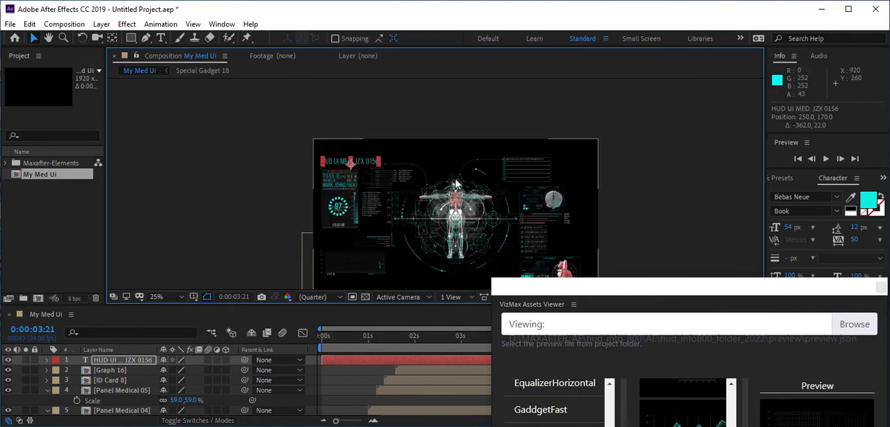
key(space)
drag(448, 170, 393, 116)
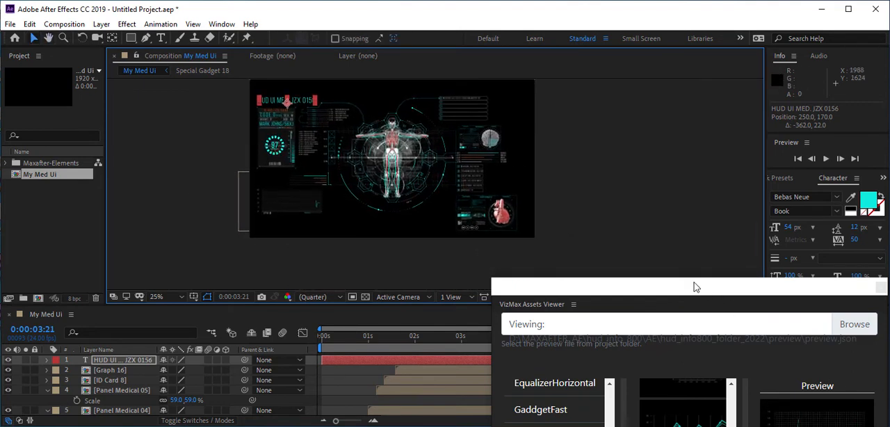
Add the EnergyInfo box with orange level bars from the InfoBoxes folder to the composition
drag(695, 286, 718, 28)
drag(327, 119, 229, 132)
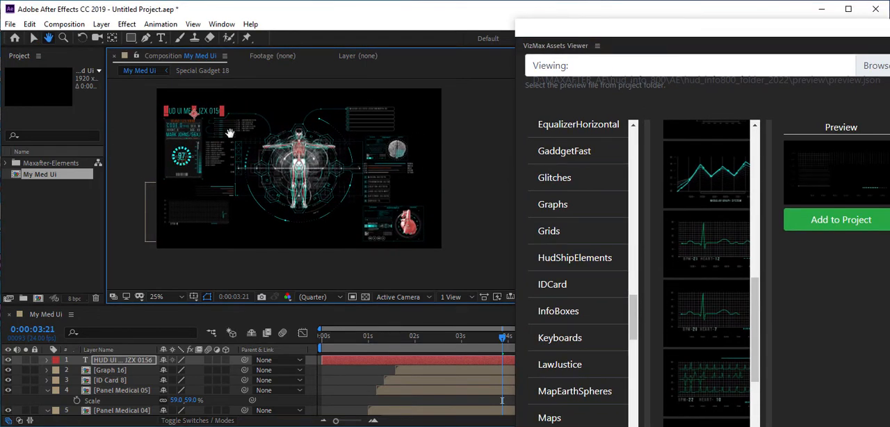
key(v)
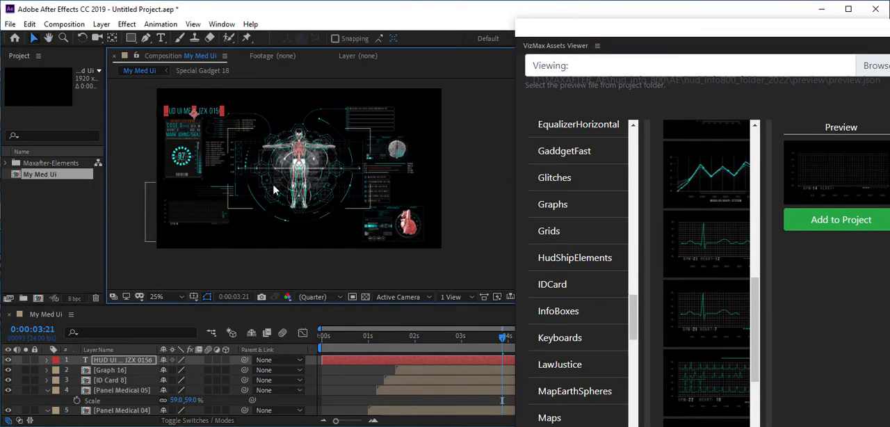
scroll(275, 192, up, 2)
drag(424, 156, 306, 223)
click(558, 312)
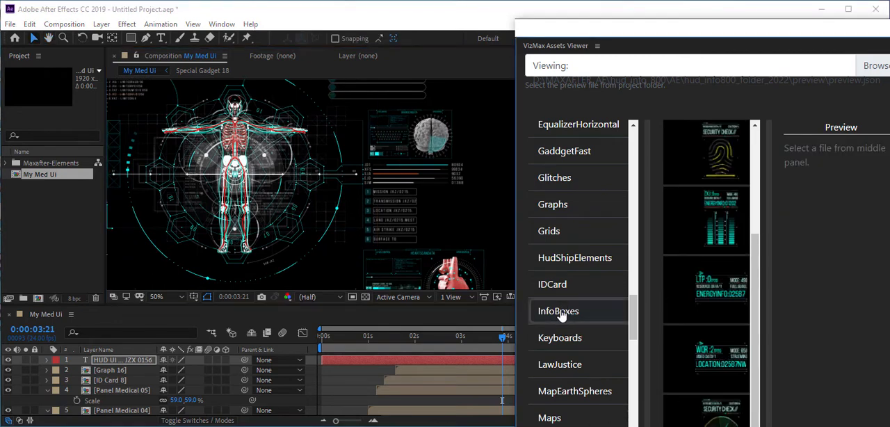
click(710, 159)
click(710, 229)
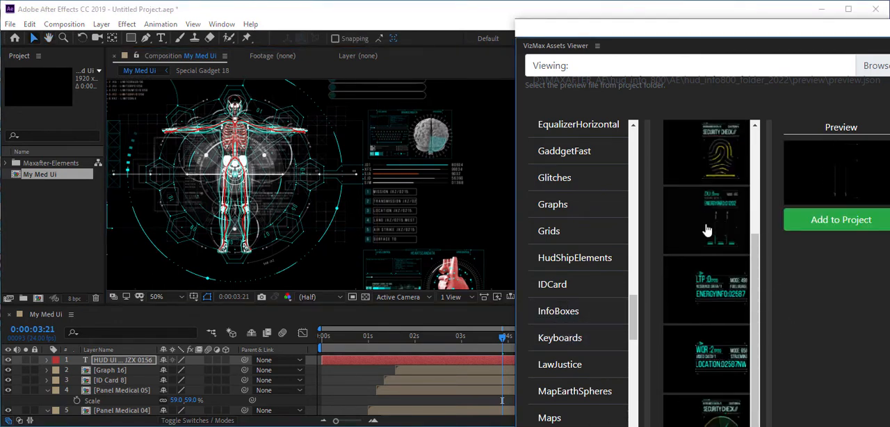
scroll(721, 324, up, 5)
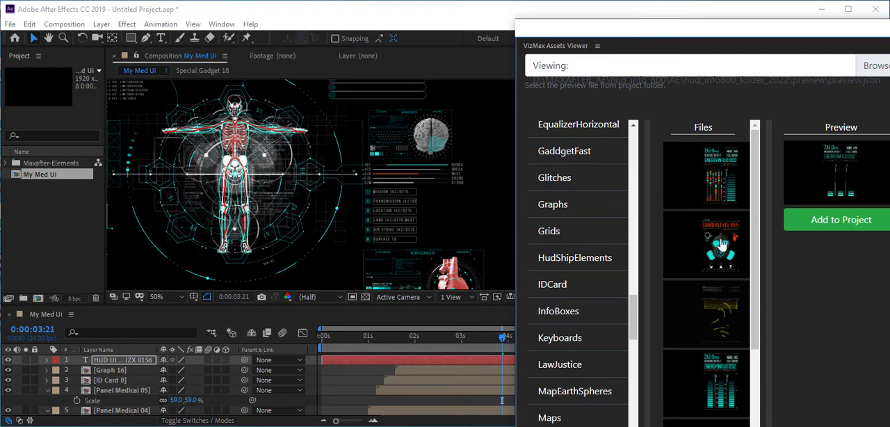
click(849, 221)
Scale the Info Box 09 layer to 50% and place it beside the numbered mission list, between the brain and heart panels
drag(324, 203, 235, 185)
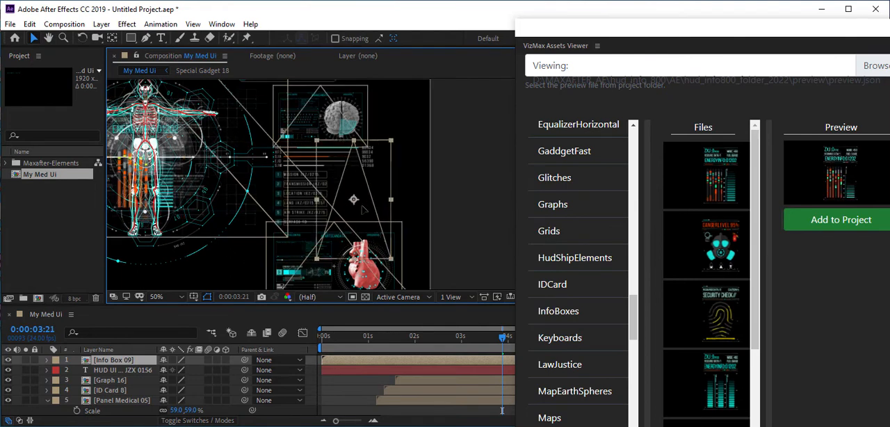
key(s)
drag(193, 370, 171, 370)
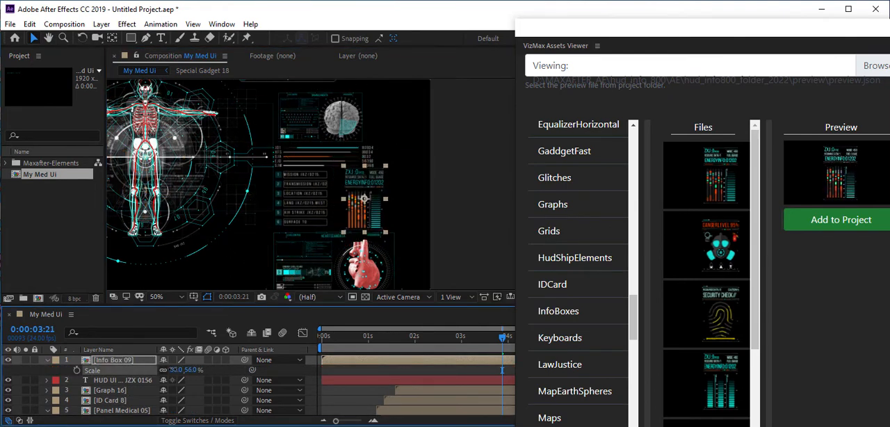
drag(373, 192, 361, 190)
scroll(353, 225, up, 2)
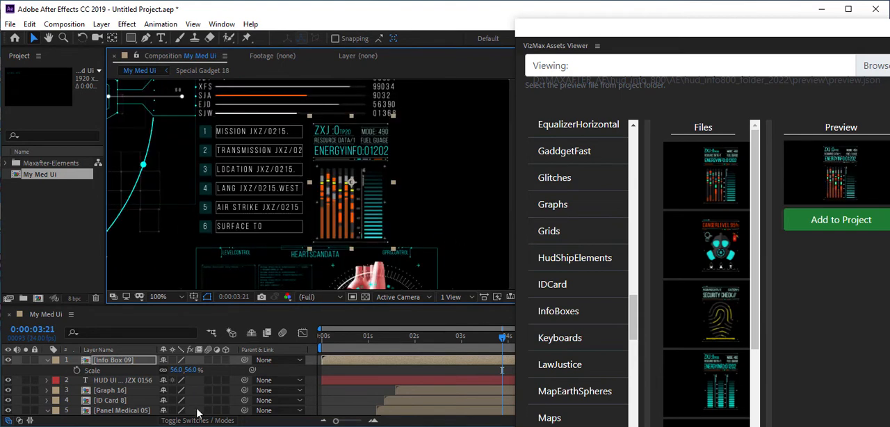
drag(186, 370, 183, 370)
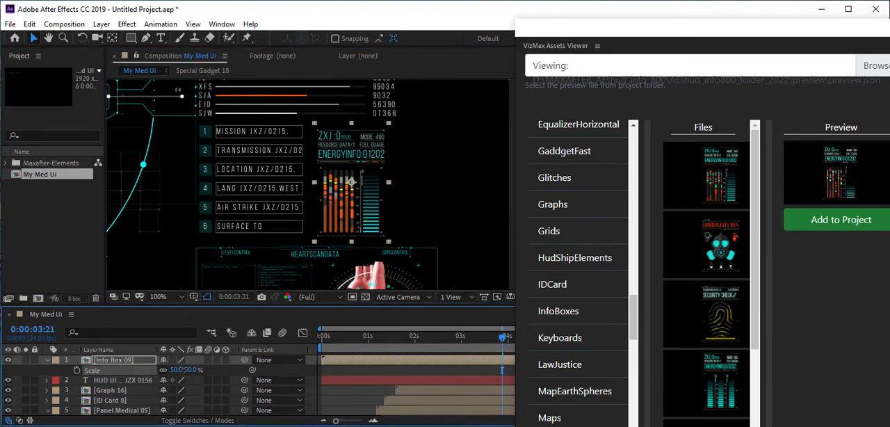
scroll(325, 172, up, 2)
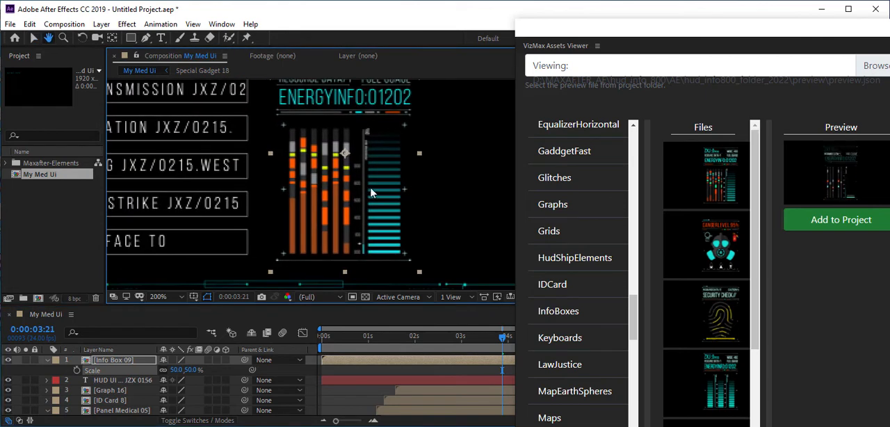
Examine the EnergyInfo box, the mission list and the surrounding HUD elements across the whole composition
drag(375, 180, 370, 219)
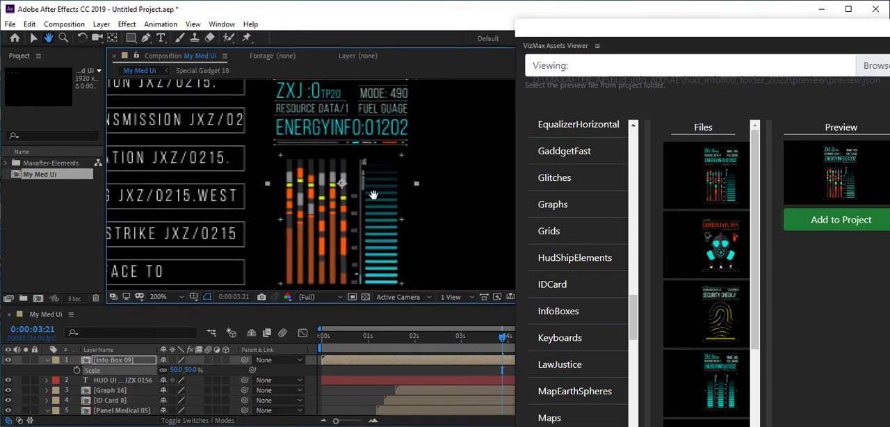
key(v)
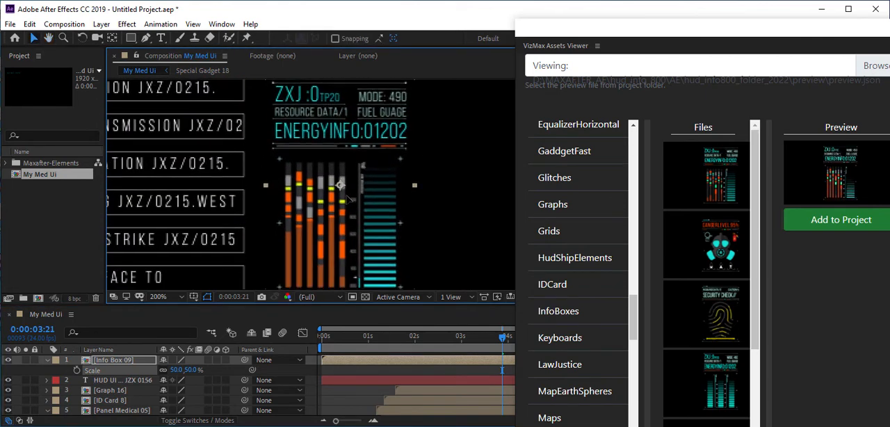
scroll(348, 200, down, 2)
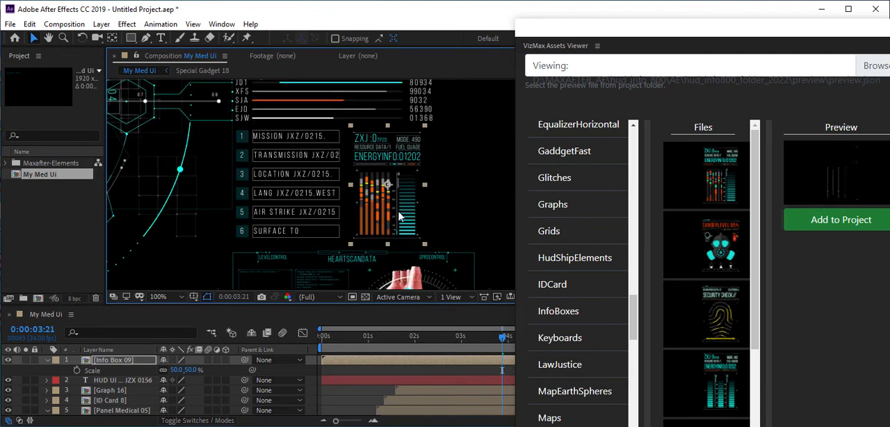
scroll(401, 232, down, 1)
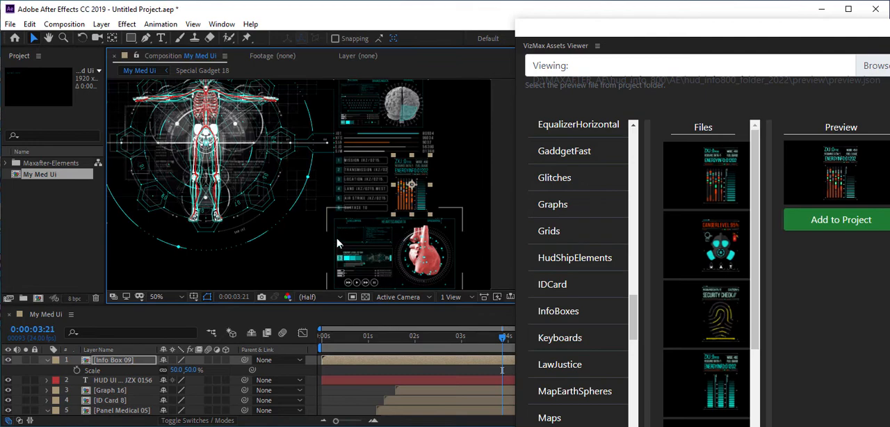
scroll(350, 232, up, 1)
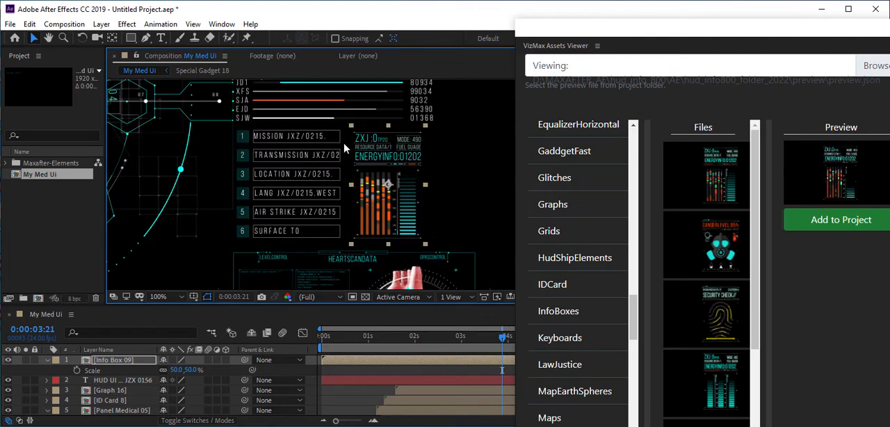
key(space)
drag(345, 160, 447, 250)
drag(174, 185, 393, 174)
drag(288, 129, 473, 162)
drag(238, 190, 417, 105)
drag(479, 242, 246, 174)
scroll(378, 201, down, 2)
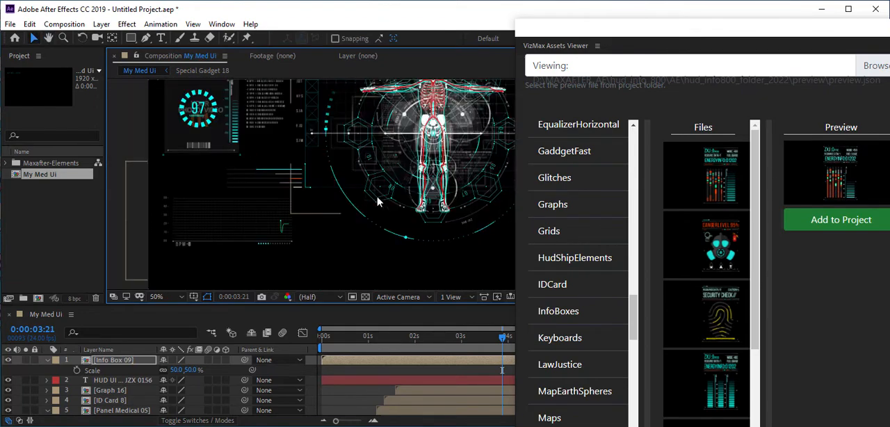
drag(426, 169, 360, 212)
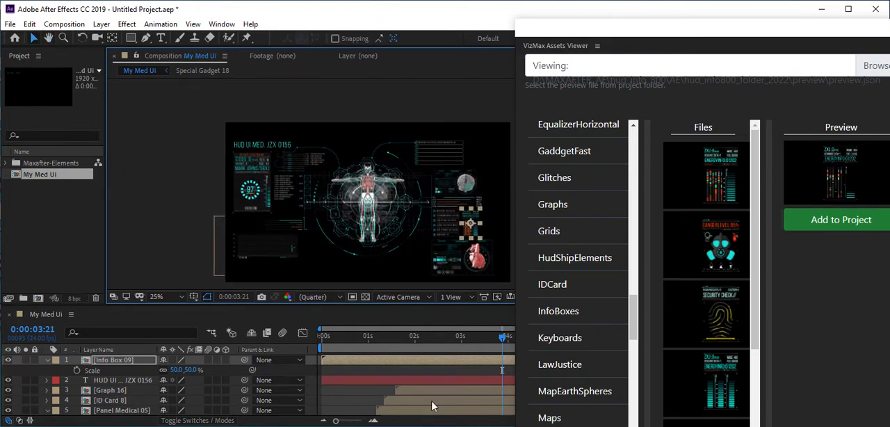
Narrow the VizMax Assets Viewer and set the current time to 0:00:06:14 to show the ID card's photo placeholder
drag(512, 270, 678, 278)
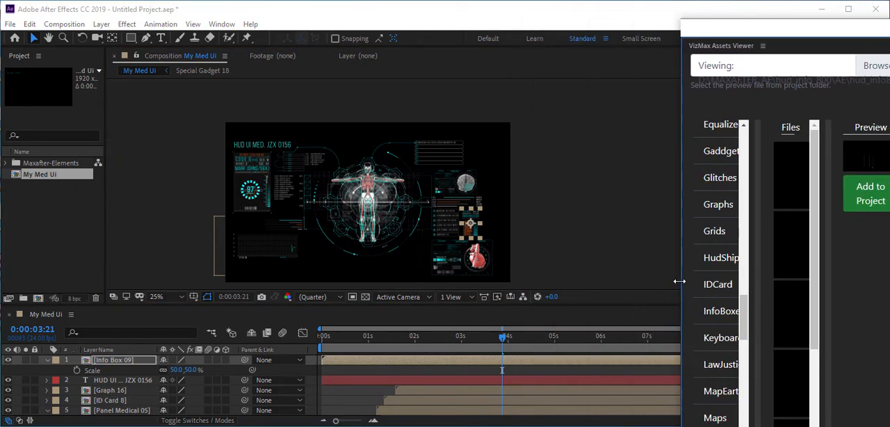
click(628, 341)
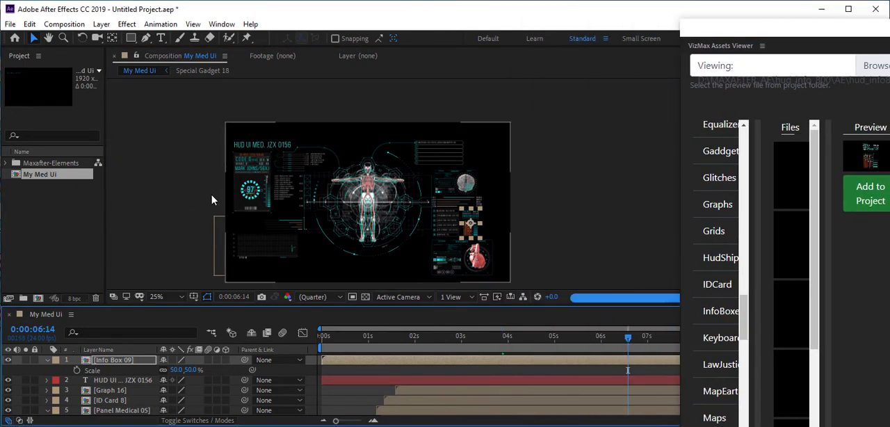
scroll(184, 213, up, 2)
drag(182, 201, 447, 192)
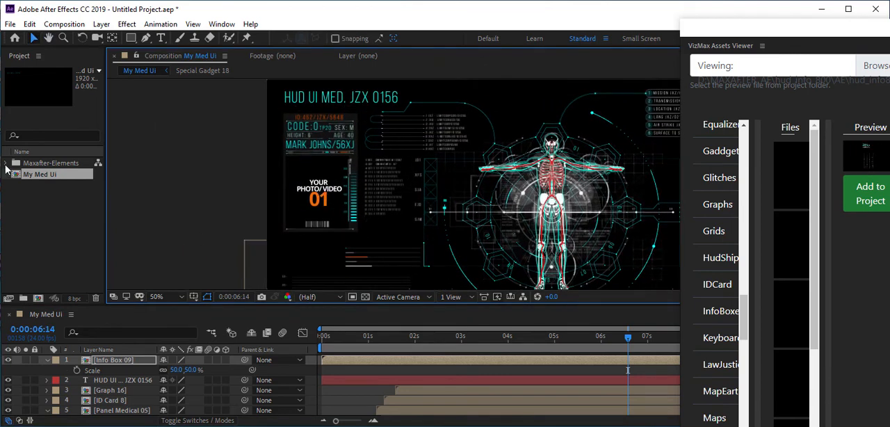
Open the Your Photo 01 composition from the photo replacement folder inside Maxafter-Elements
click(6, 164)
click(27, 186)
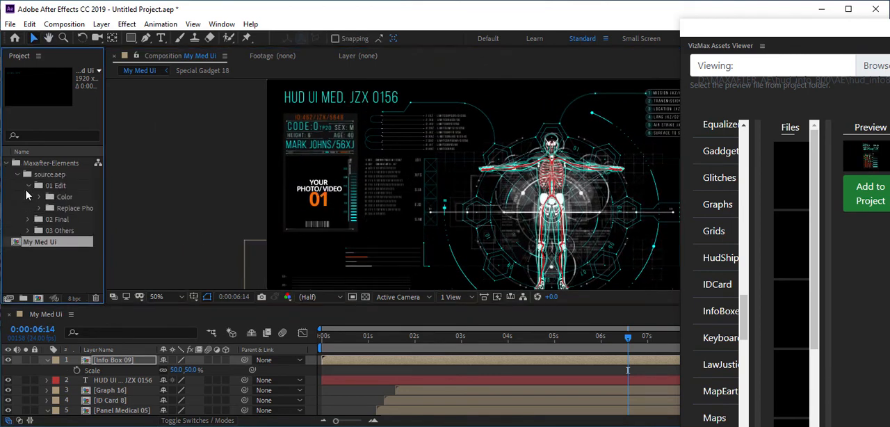
click(39, 208)
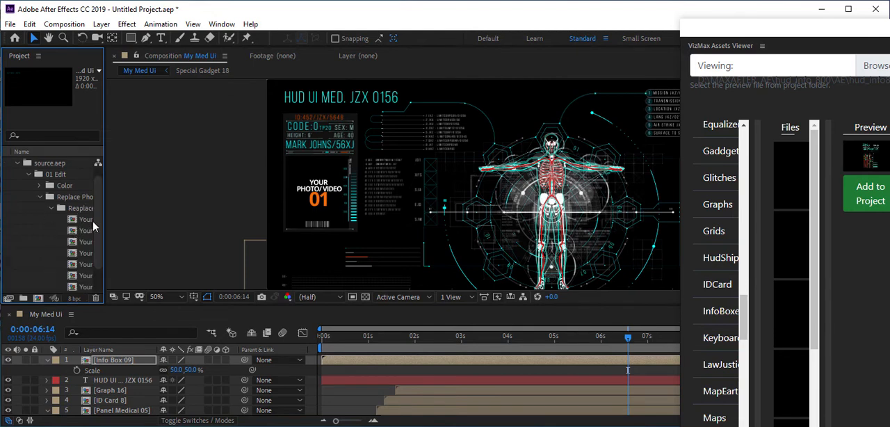
drag(103, 223, 179, 235)
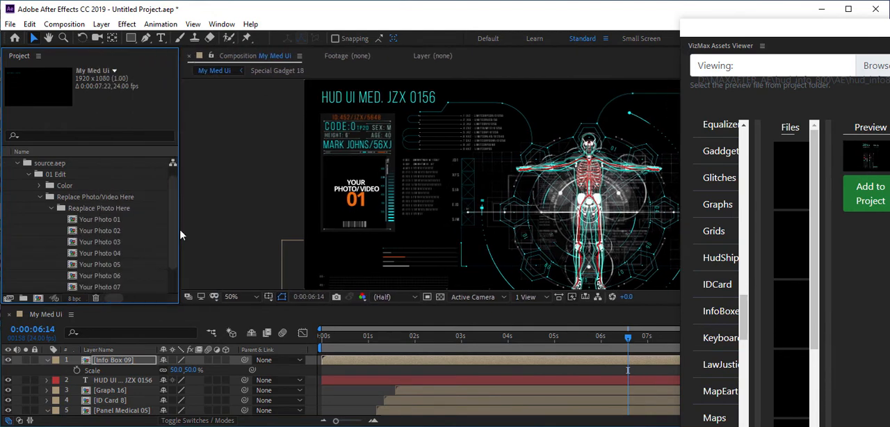
double_click(104, 221)
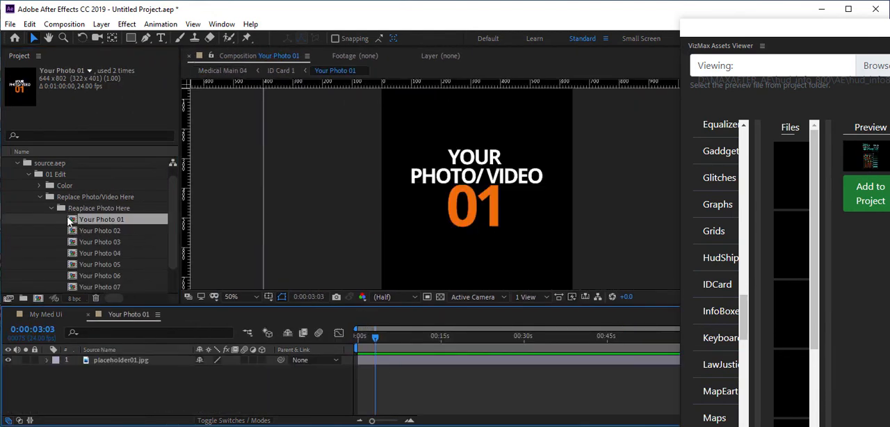
Import the photo pexels-linkedin-sales-navigator-2182970 from the people folder as footage
click(10, 25)
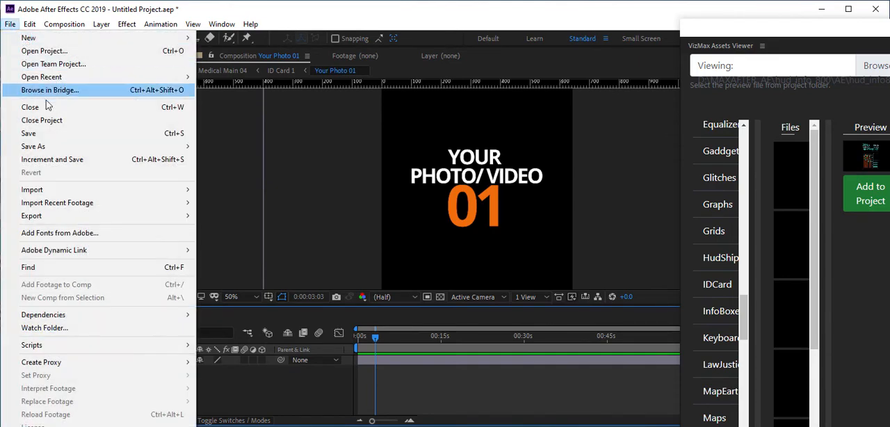
mouse_move(59, 190)
click(215, 190)
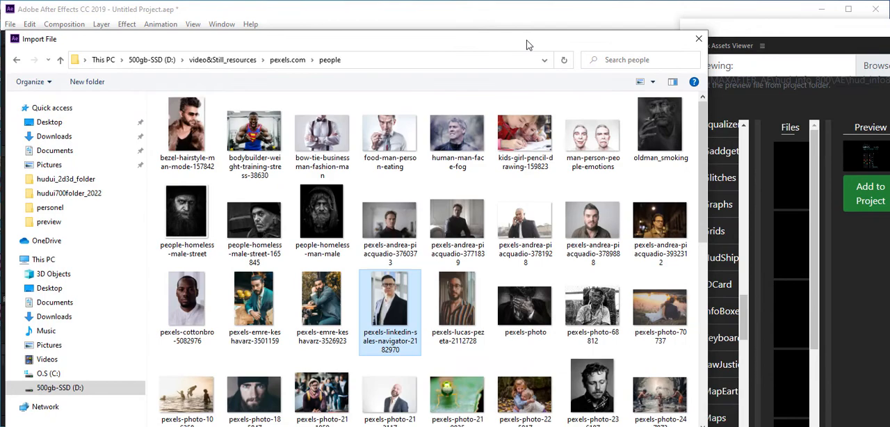
drag(527, 44, 526, 14)
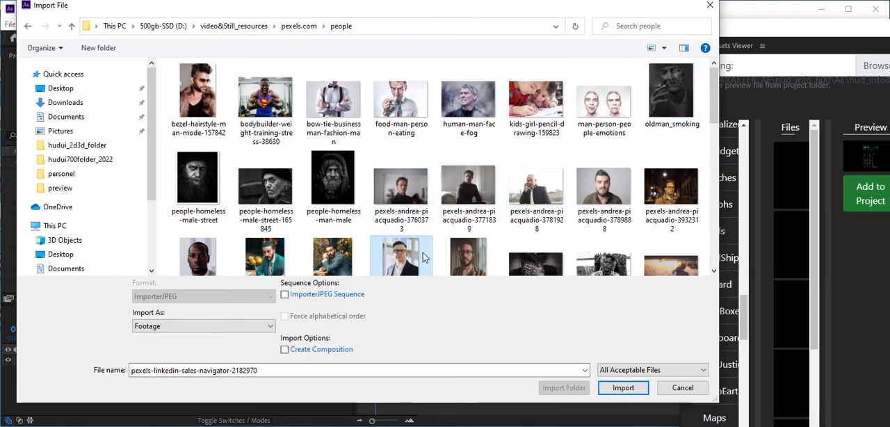
scroll(409, 269, down, 1)
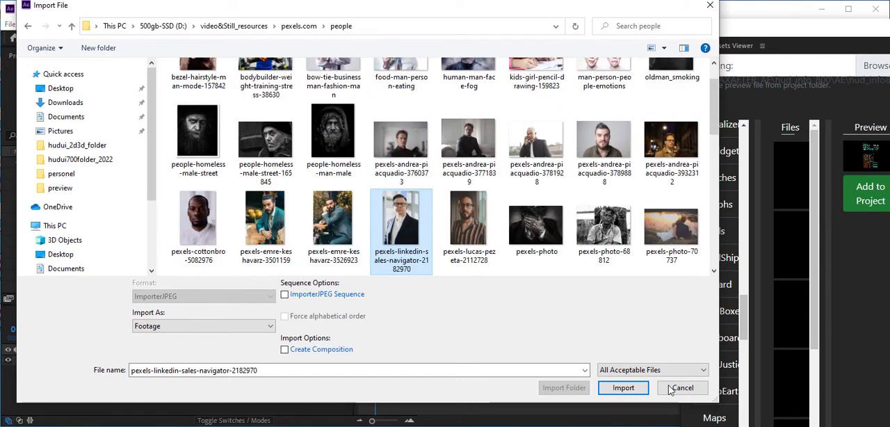
click(623, 387)
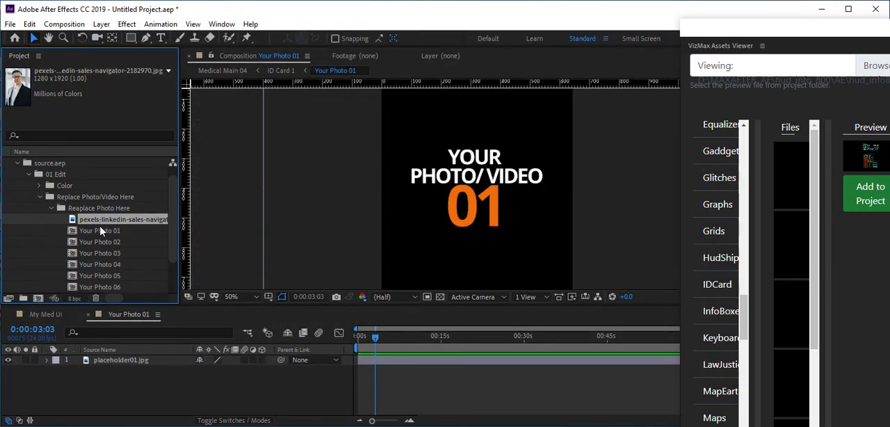
Place the imported photo above placeholder01.jpg, scale it to 52% and shift it down to frame the man's head
drag(101, 231, 124, 362)
key(comma)
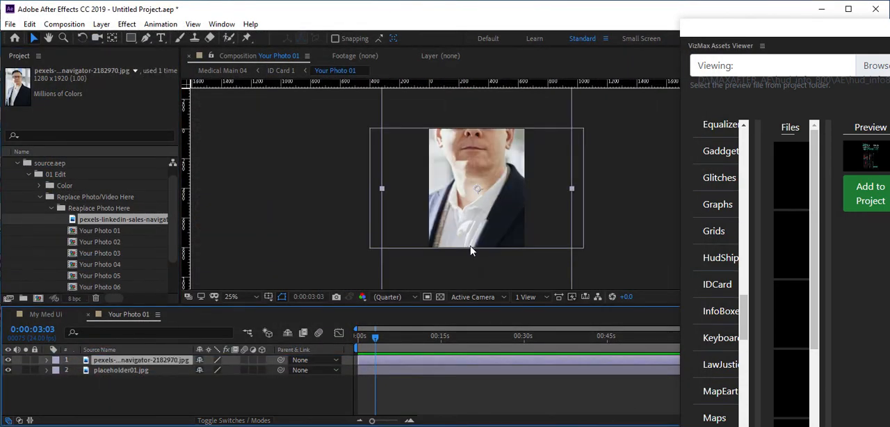
key(s)
drag(233, 377, 207, 376)
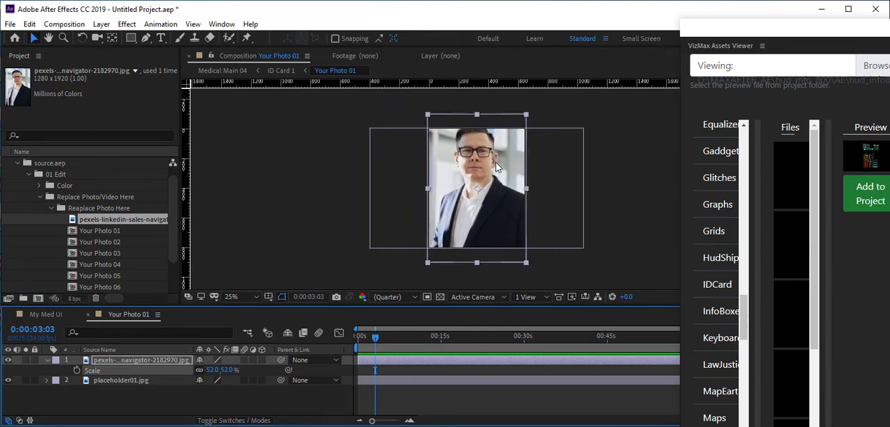
drag(496, 160, 496, 170)
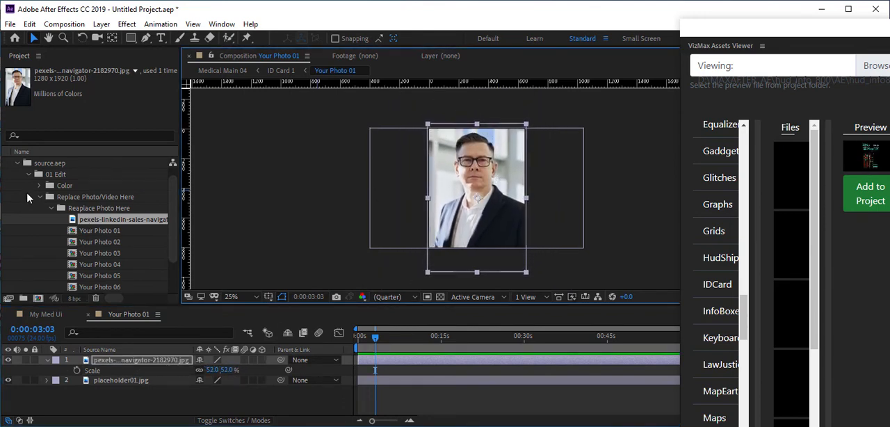
Return to the My Med Ui composition and check the replaced photo on the ID card
scroll(63, 222, up, 1)
click(7, 164)
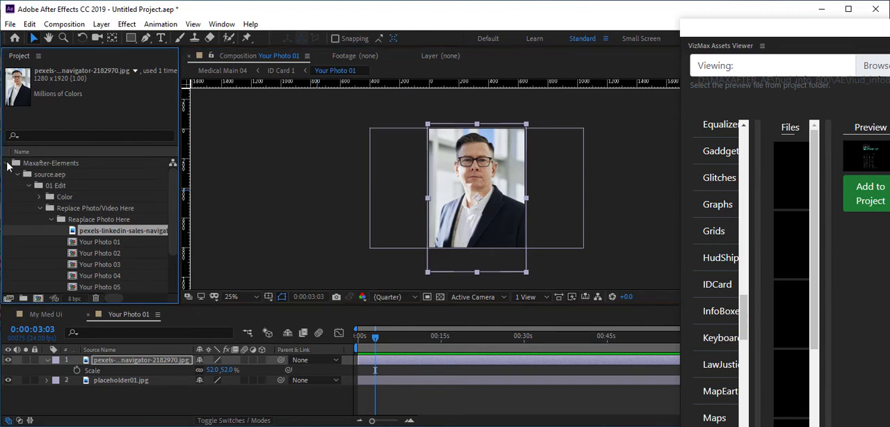
double_click(42, 175)
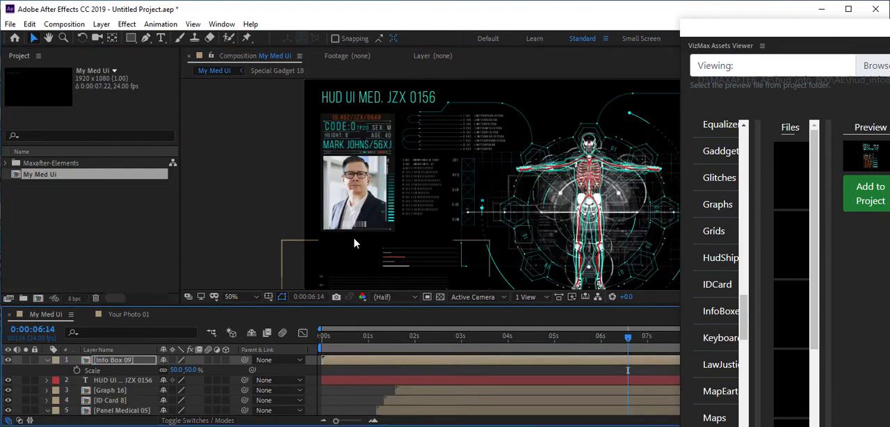
key(period)
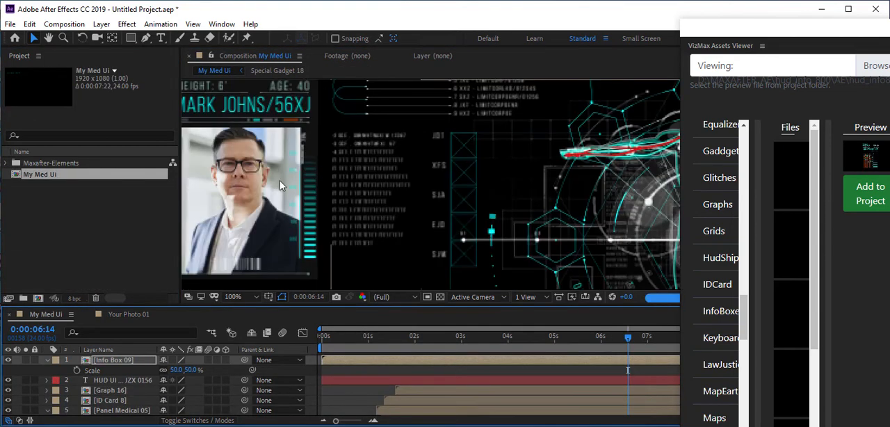
drag(276, 185, 362, 202)
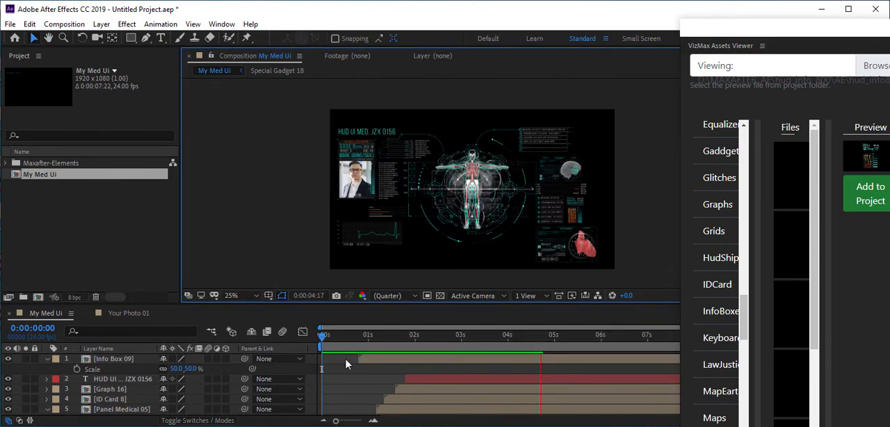
Delay the Info Box 09 layer to about 0.8 s and the title layer to about 1.8 s, and preview the animation
click(342, 337)
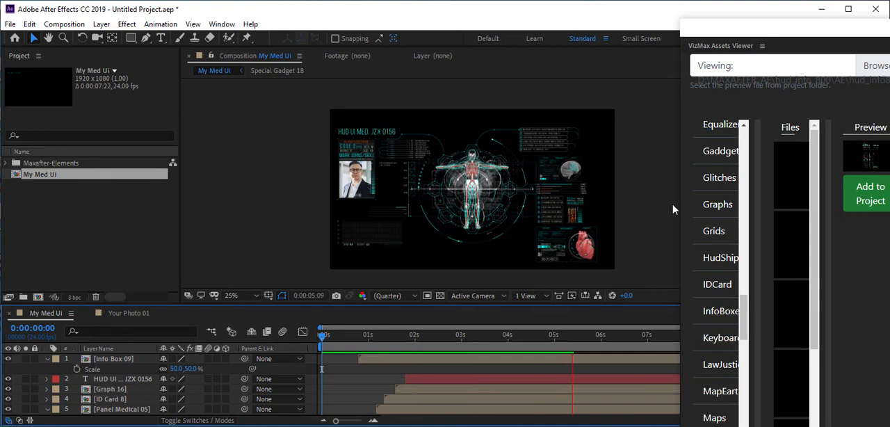
key(space)
scroll(458, 214, up, 2)
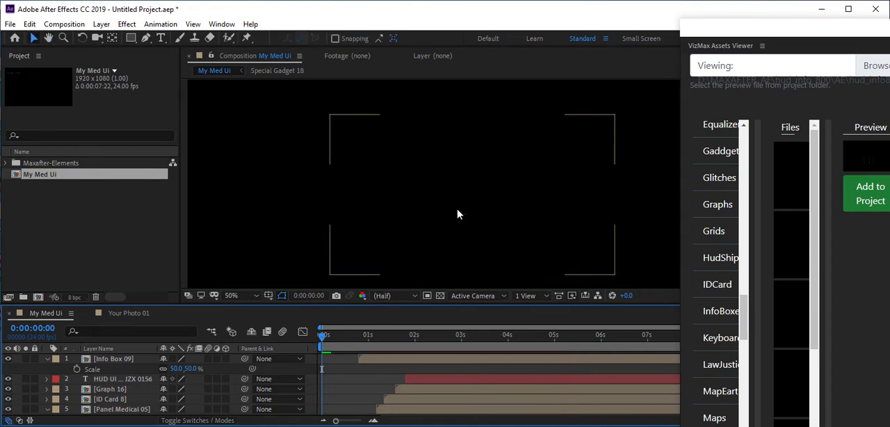
Add the Grid Main 11 asset from the Grids folder and move its layer to the bottom of the stack
drag(677, 319, 563, 316)
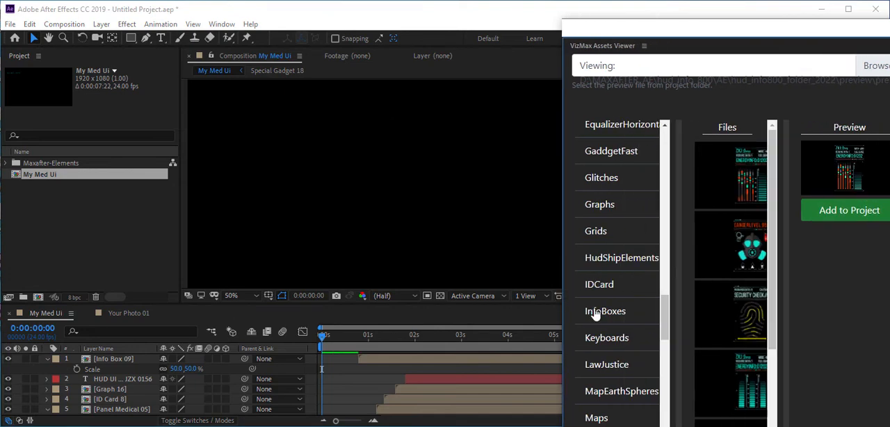
mouse_move(666, 313)
mouse_down()
mouse_move(670, 362)
mouse_move(673, 314)
mouse_up()
click(616, 213)
click(724, 181)
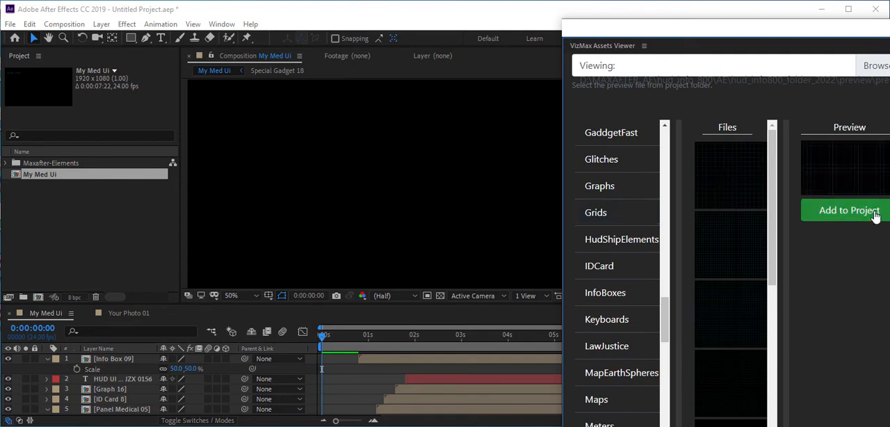
click(859, 211)
drag(96, 360, 107, 418)
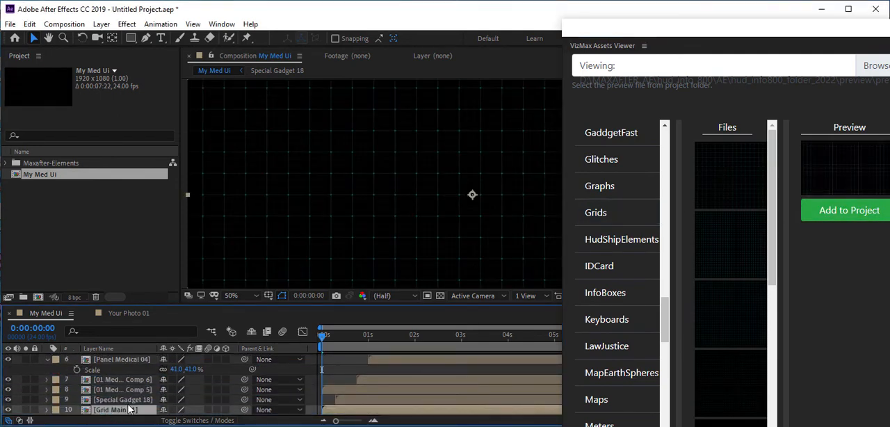
Set the opacity of the Grid Main 11 layer to 25%
text(t15)
key(Return)
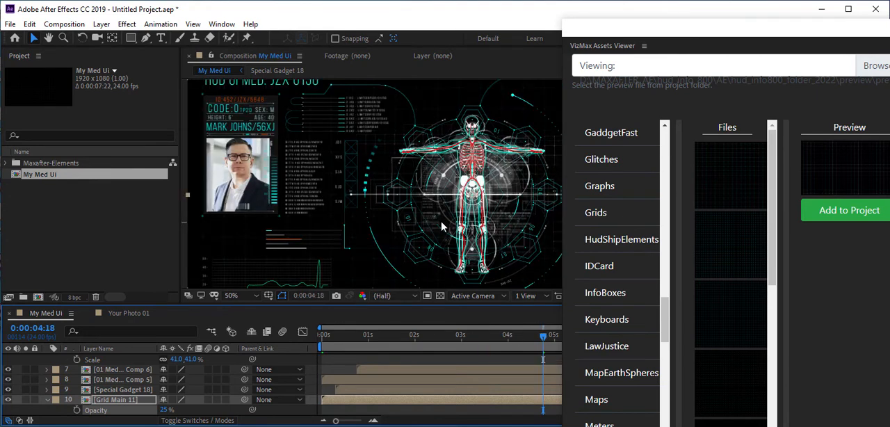
Examine the faint grid behind the ID card, body, mission list and info panels at close range
scroll(287, 202, up, 1)
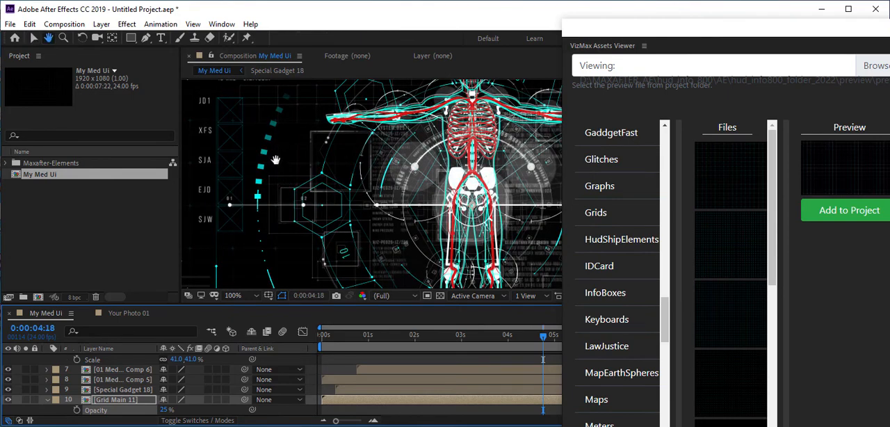
drag(275, 160, 527, 283)
drag(314, 170, 357, 132)
drag(426, 234, 390, 138)
drag(438, 246, 433, 161)
drag(488, 254, 436, 147)
drag(477, 197, 364, 311)
drag(425, 169, 469, 303)
drag(511, 209, 332, 165)
drag(530, 281, 460, 255)
drag(532, 267, 425, 240)
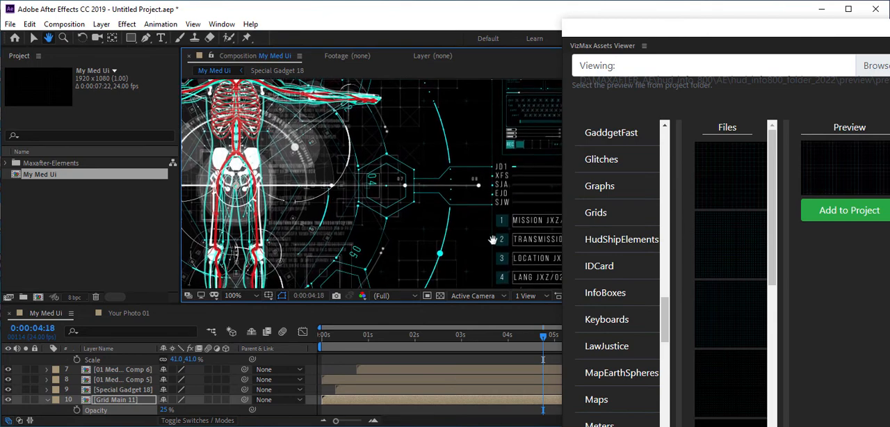
drag(492, 239, 383, 311)
drag(480, 225, 456, 99)
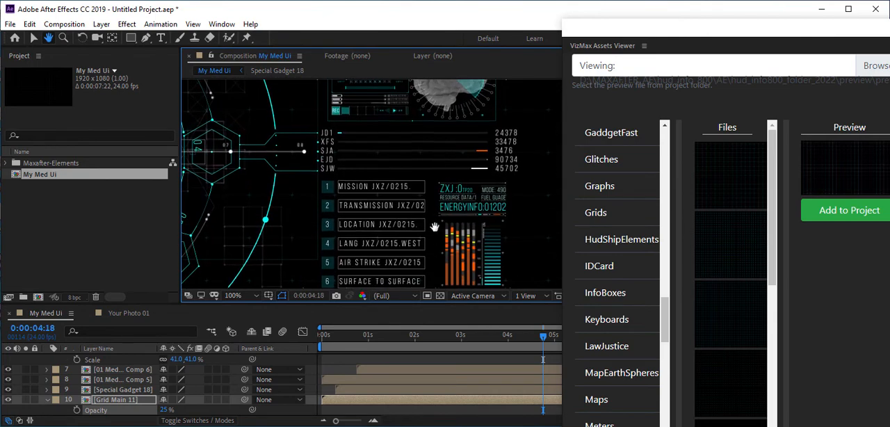
Examine the brain panel, energy info, mission list and text lines around the body at close range, and return to the full composition
drag(435, 227, 460, 146)
drag(439, 212, 385, 133)
drag(411, 260, 436, 232)
drag(360, 144, 436, 302)
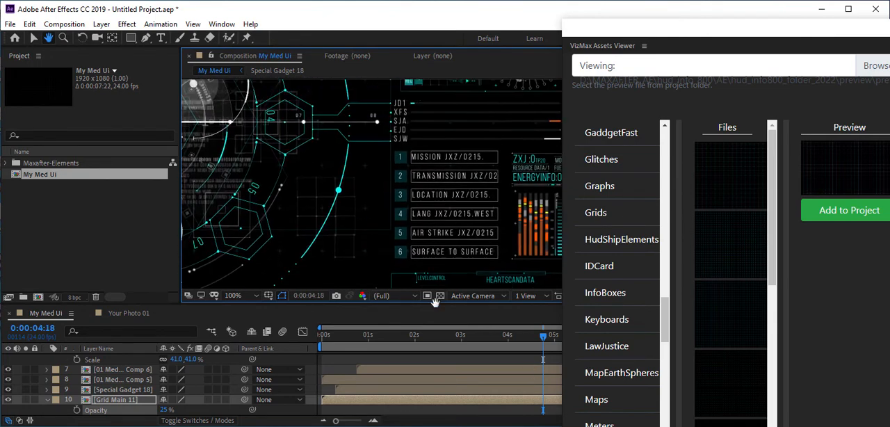
drag(460, 89, 465, 262)
drag(441, 172, 456, 271)
drag(393, 211, 537, 137)
drag(275, 227, 412, 189)
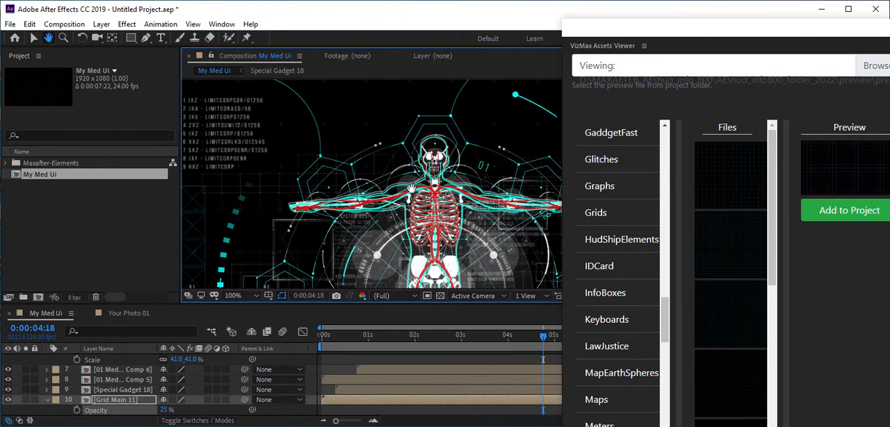
scroll(417, 192, down, 3)
drag(466, 205, 378, 169)
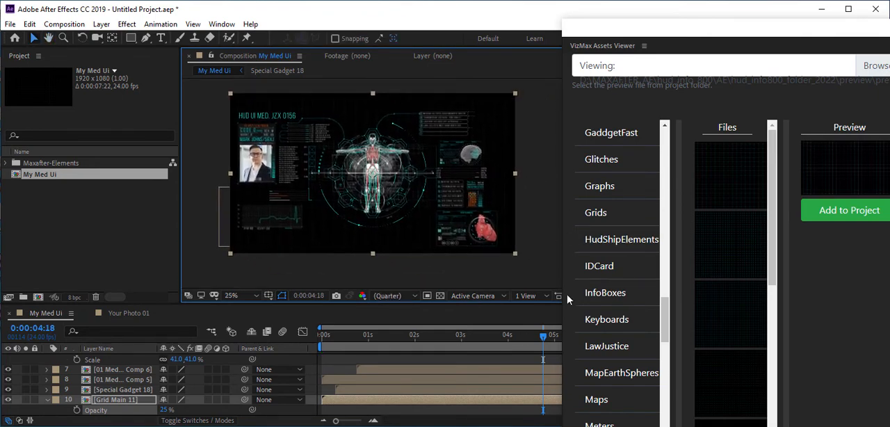
Widen the VizMax Assets Viewer window and preview the globe and world map screens in the 01EarthScreen folder
drag(560, 266, 451, 240)
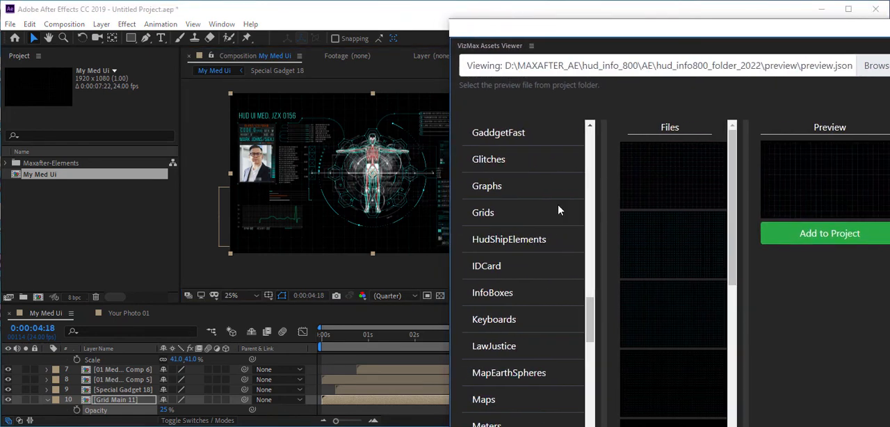
drag(589, 322, 594, 140)
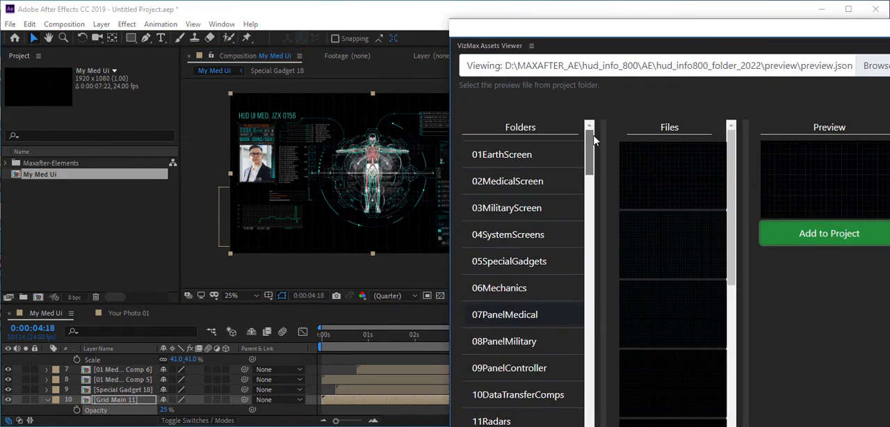
click(698, 180)
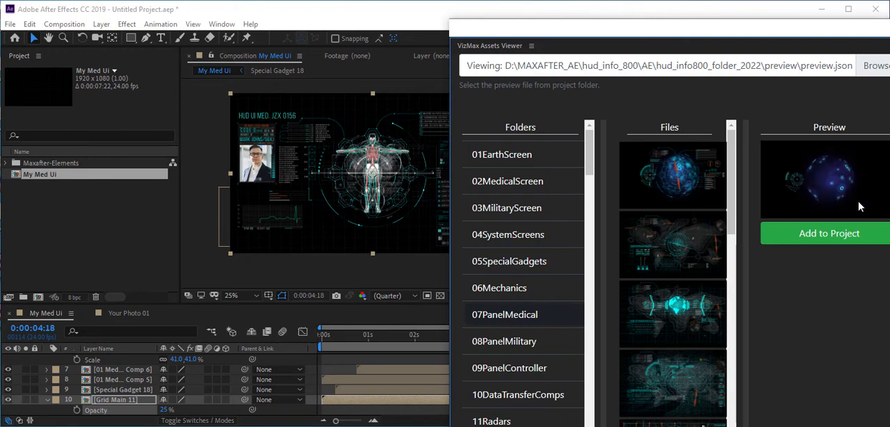
drag(733, 29, 687, 12)
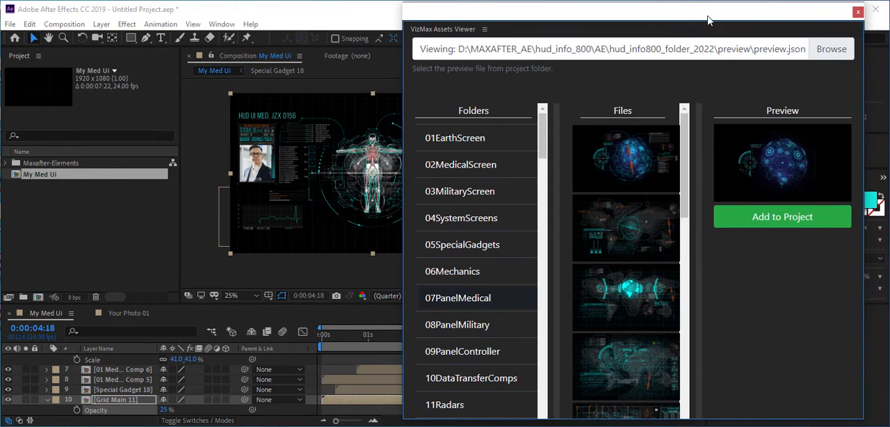
drag(402, 224, 57, 224)
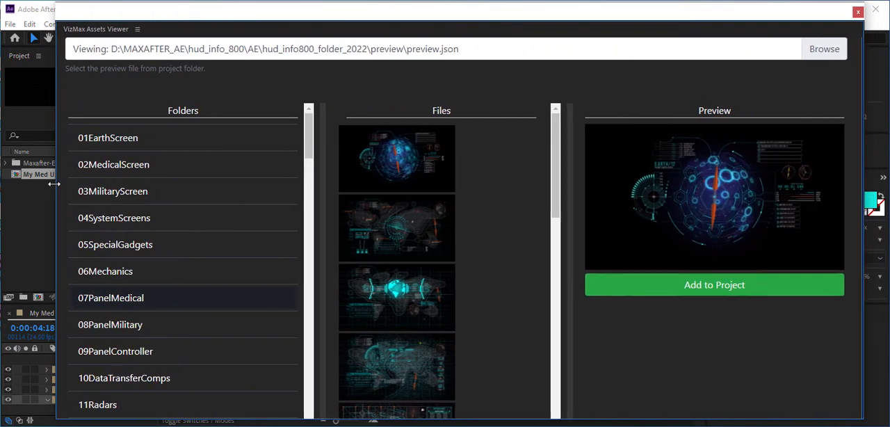
click(391, 239)
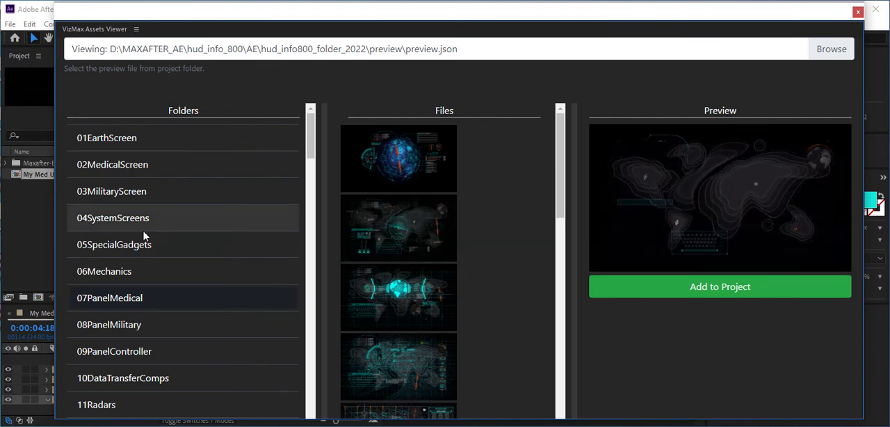
click(394, 295)
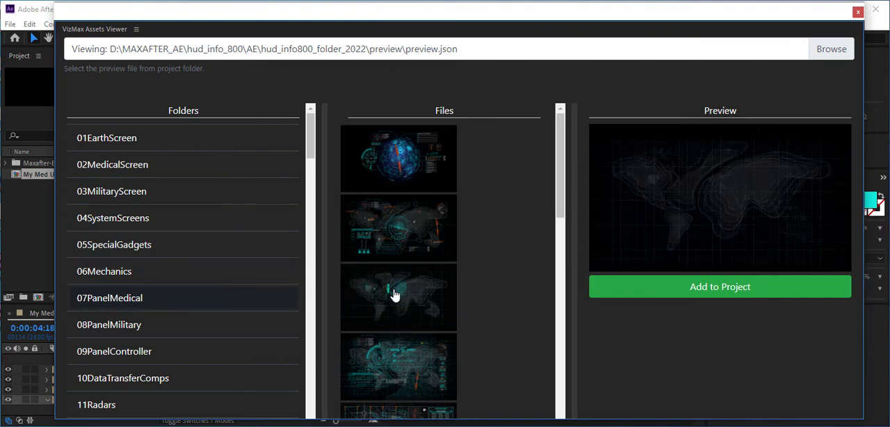
Preview the drone, fighter jet and gun screens in the 03MilitaryScreen folder
click(150, 195)
click(404, 180)
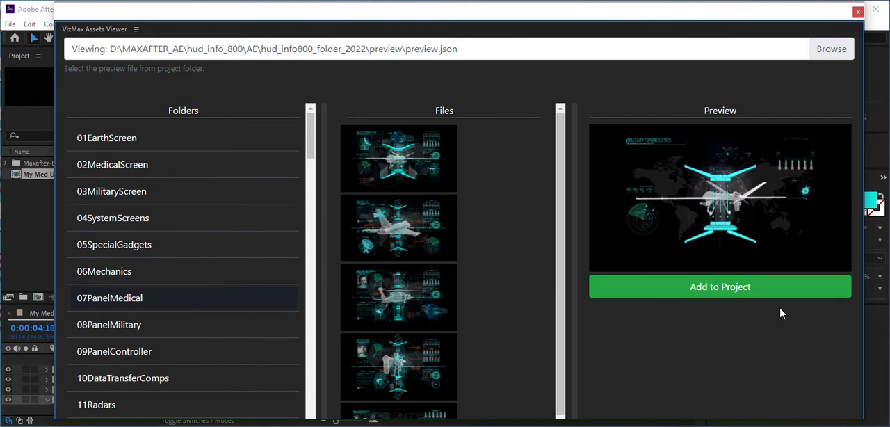
click(411, 229)
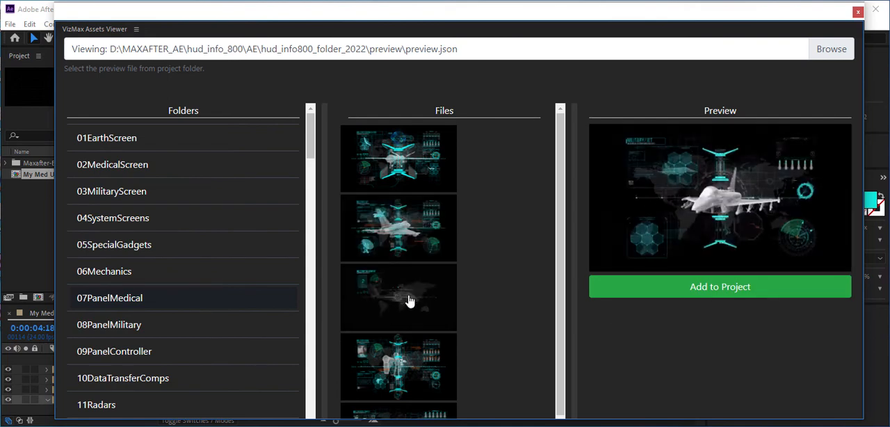
click(410, 303)
click(414, 361)
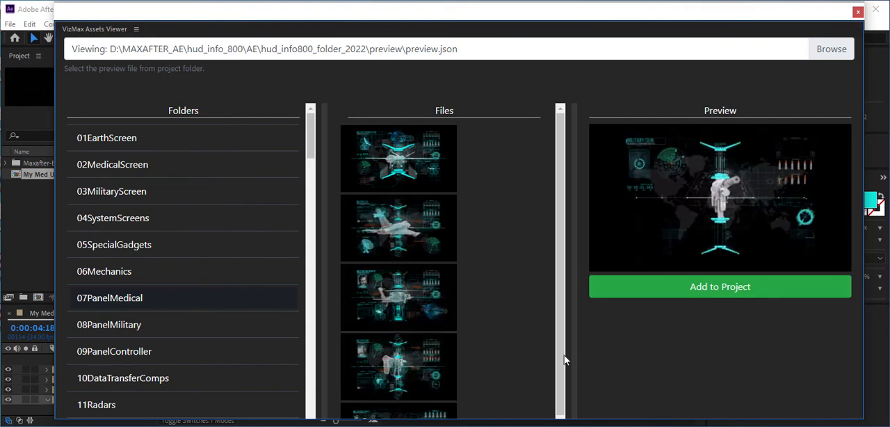
Preview the skeleton and circulatory screens in the 02MedicalScreen folder
click(206, 167)
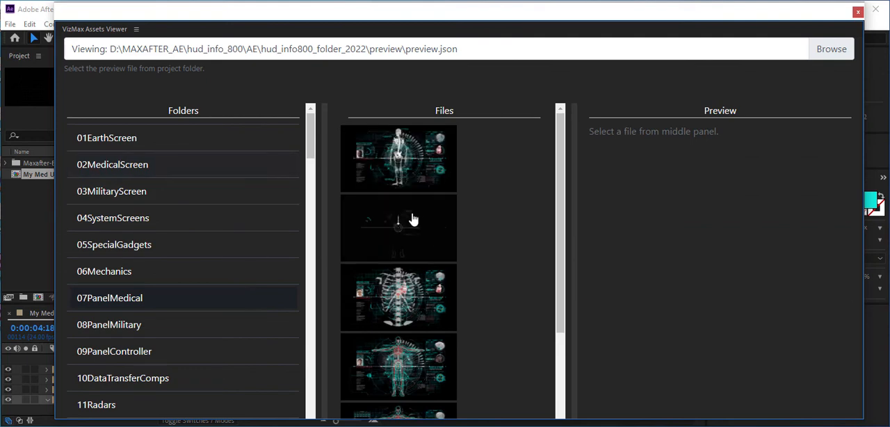
click(407, 160)
click(411, 233)
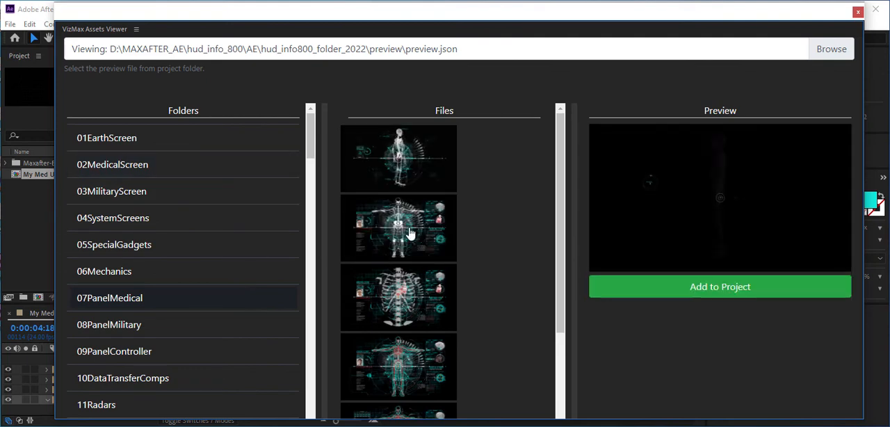
click(413, 306)
scroll(411, 311, down, 3)
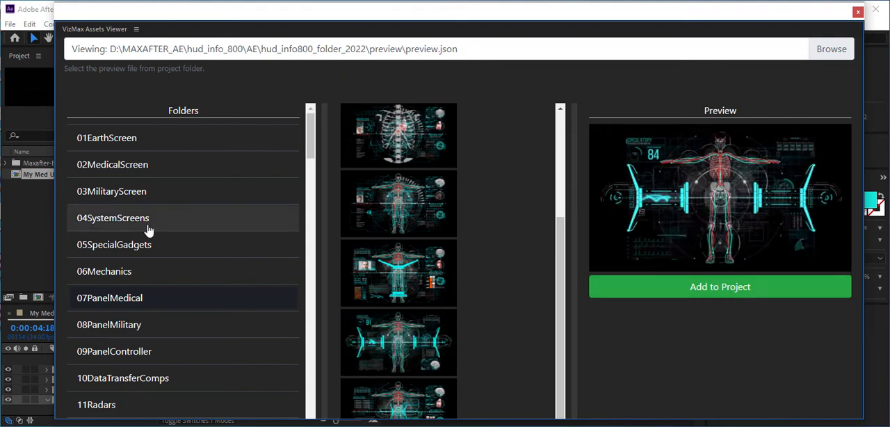
Preview assets from the 10DataTransferComps folder and a heart callout from the 3DMedicalHeartComps folder
scroll(149, 229, down, 3)
click(158, 203)
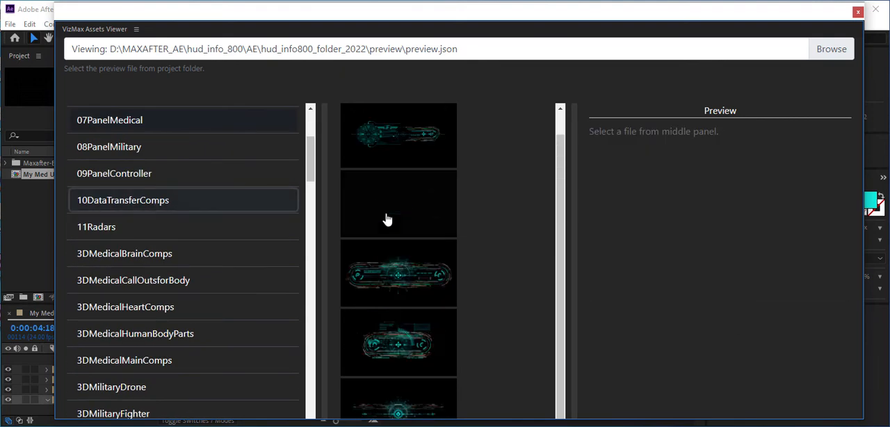
click(391, 215)
click(411, 281)
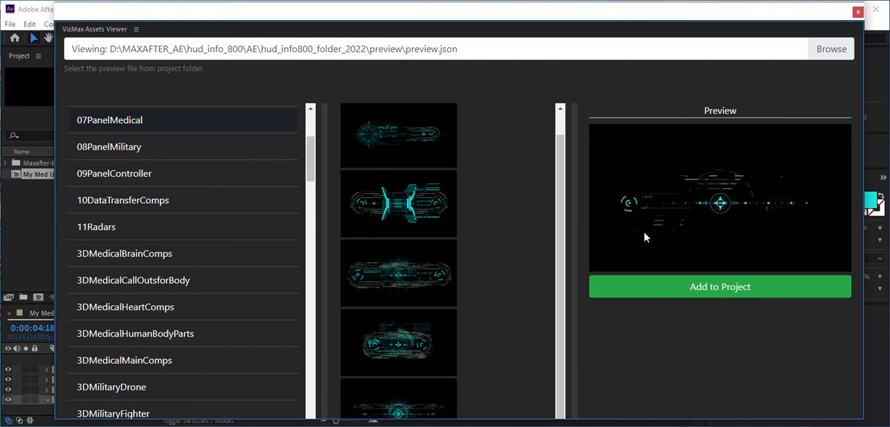
click(282, 308)
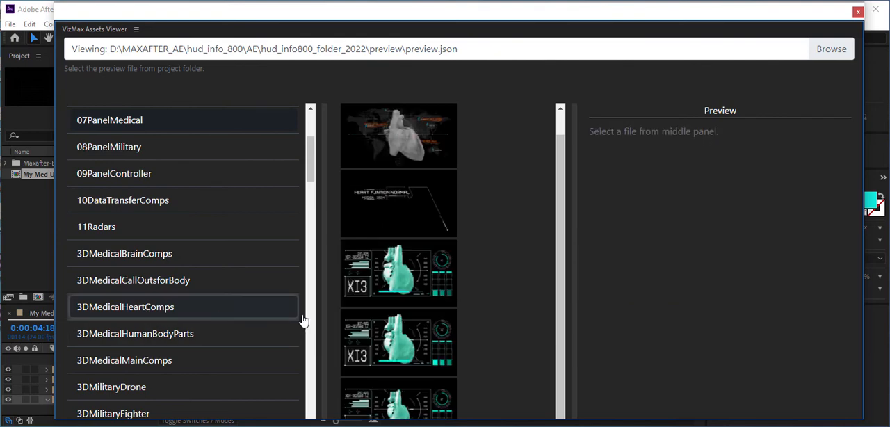
click(417, 325)
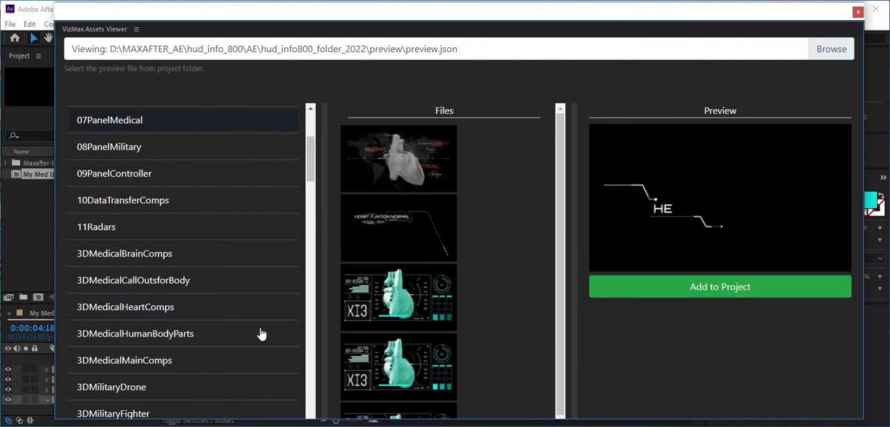
Preview the body outline, circulatory system and skeleton assets in the 3DMedicalHumanBodyParts folder
click(183, 334)
click(413, 167)
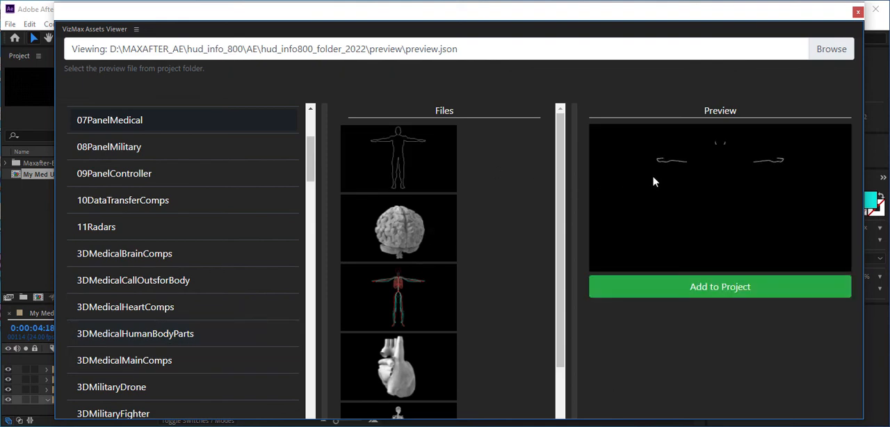
click(413, 302)
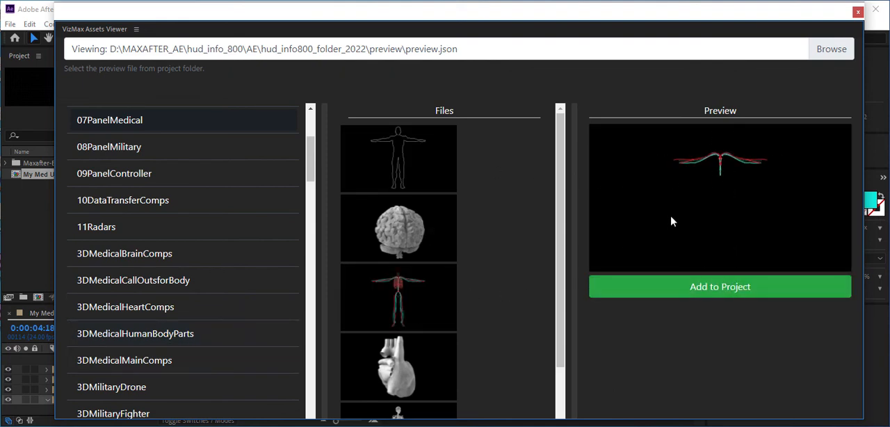
scroll(397, 378, down, 3)
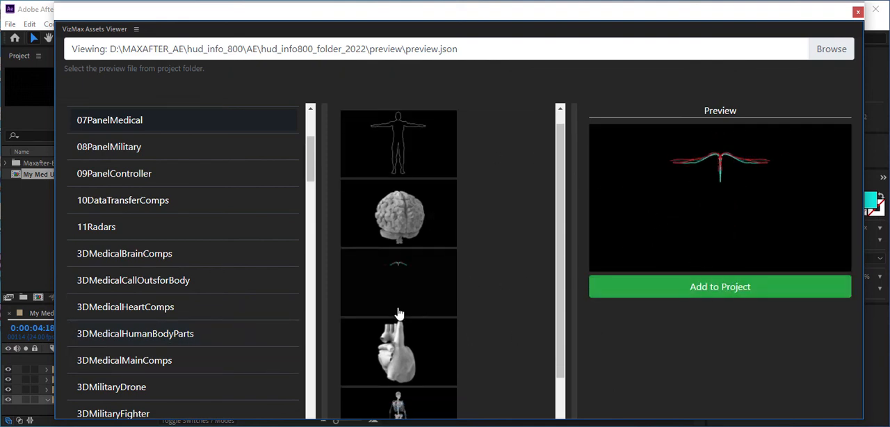
click(397, 357)
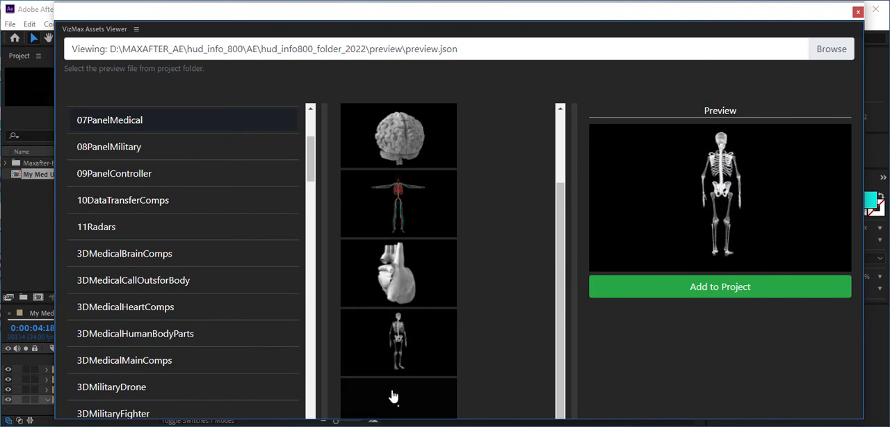
click(393, 393)
Browse the assets in the 3DMilitaryTank and BatteryEnergy folders
scroll(149, 257, down, 4)
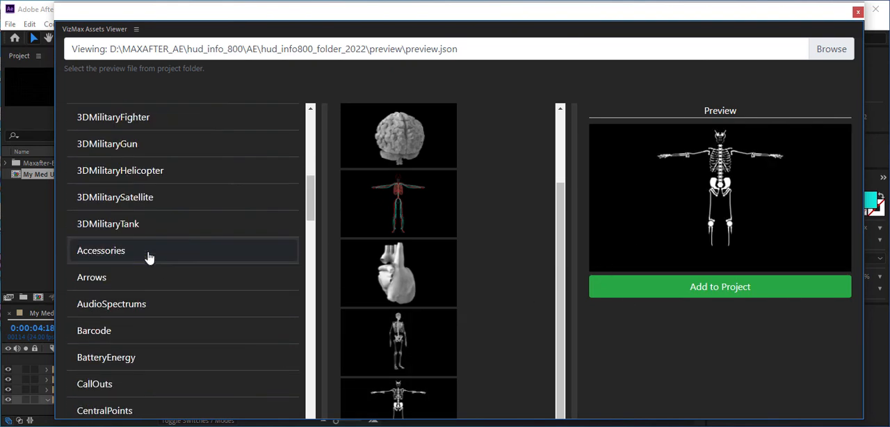
click(144, 226)
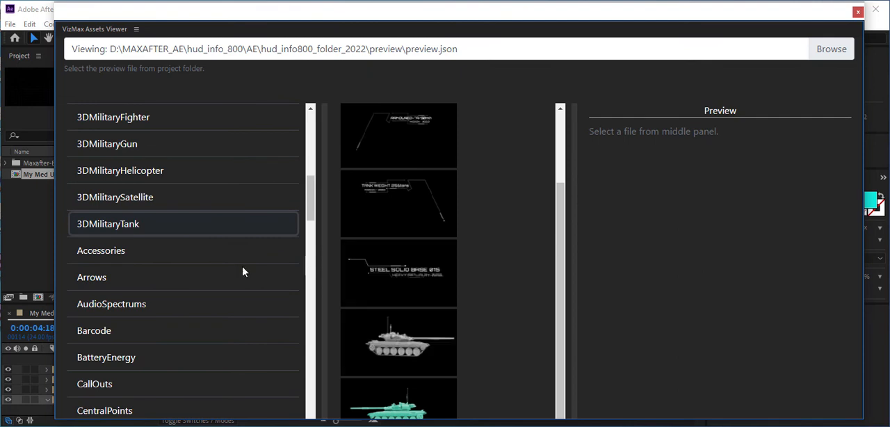
click(148, 359)
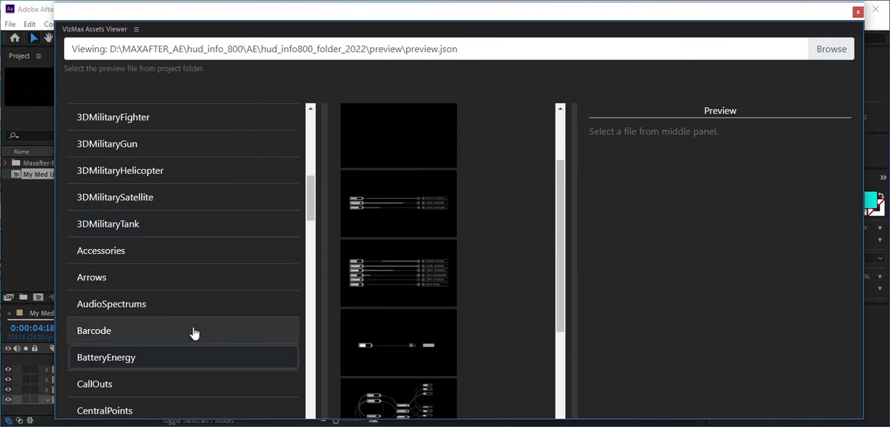
Browse the CircleElements and EqualizerHorizontal folders, previewing a ring asset from CircleElementsSlick
scroll(167, 296, down, 3)
click(146, 256)
click(144, 279)
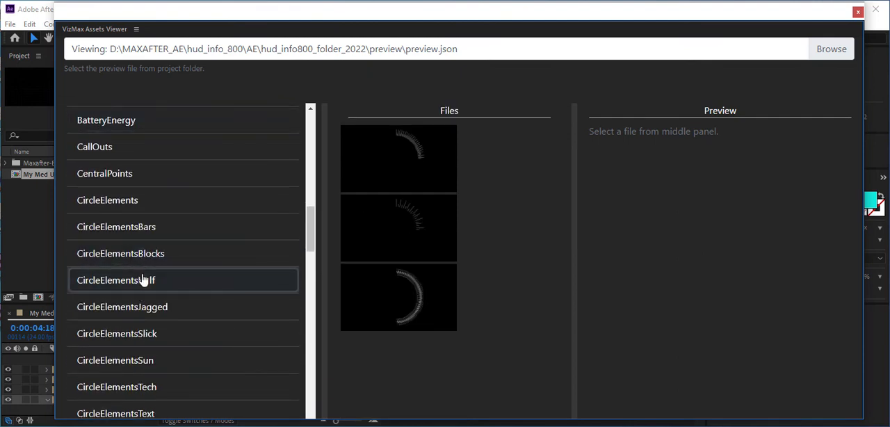
click(135, 332)
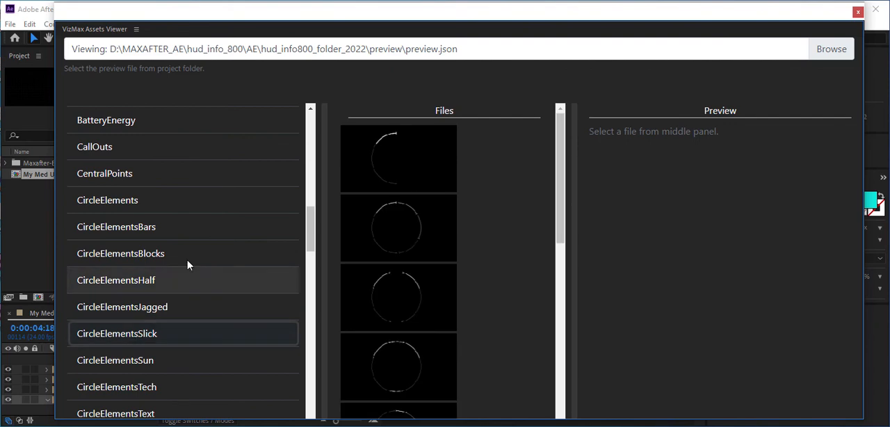
click(408, 276)
scroll(143, 254, down, 5)
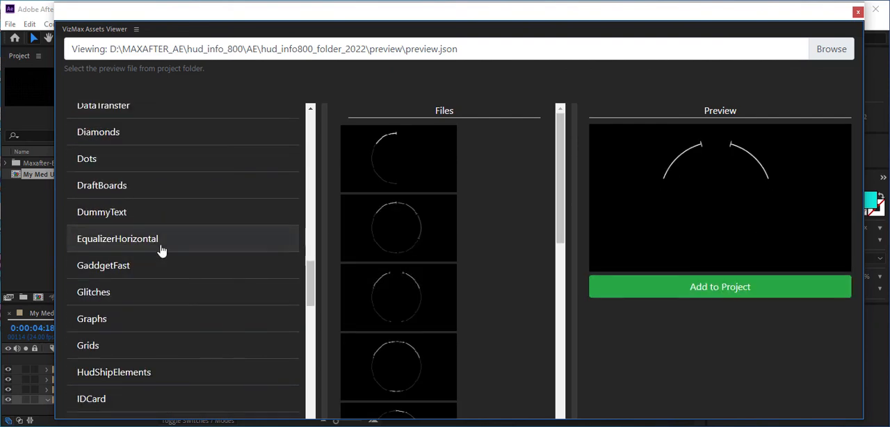
click(161, 250)
Preview the radial dial and hexagon wheel gadgets in the 05SpecialGadgets folder
scroll(184, 264, up, 15)
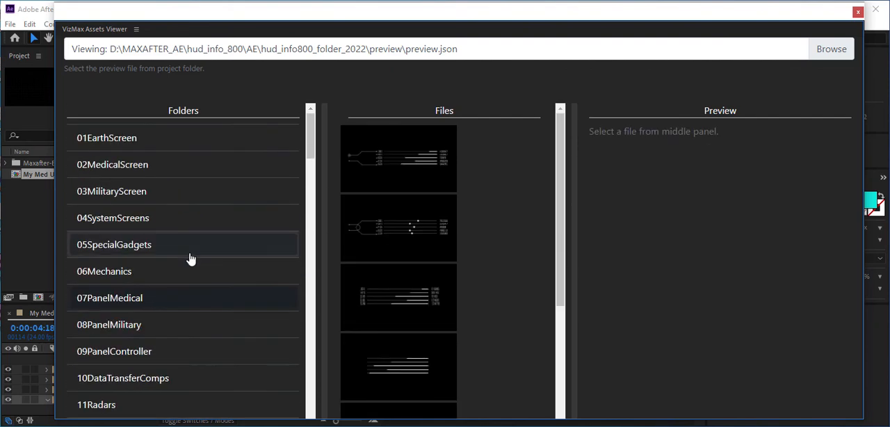
click(209, 245)
click(359, 236)
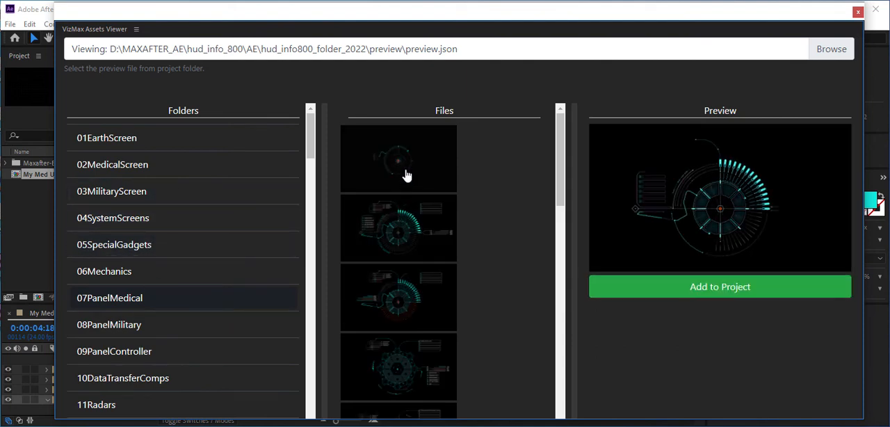
click(407, 174)
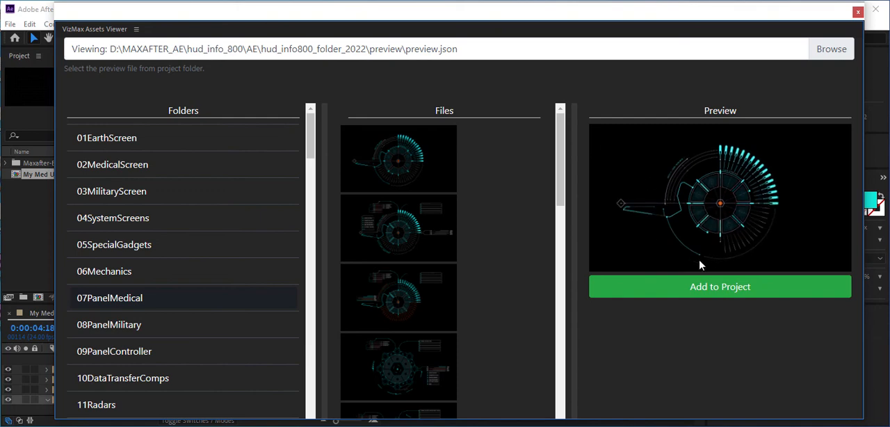
click(427, 364)
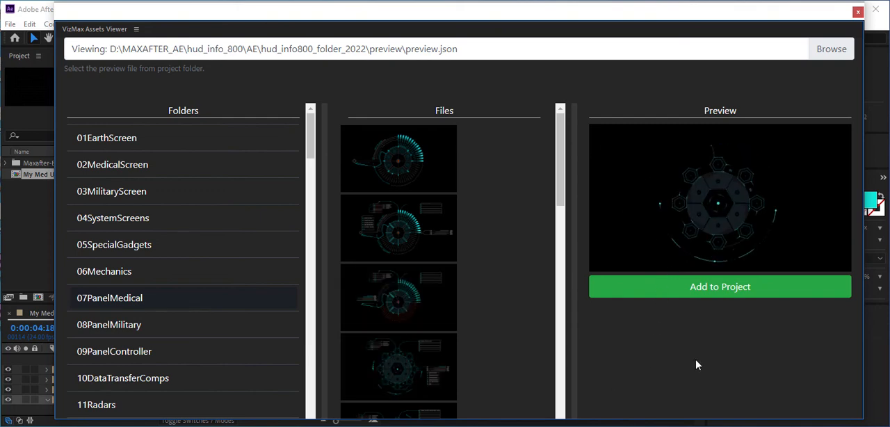
Look at the preview folder in the viewer's file browser, dismiss it without choosing a file, and reposition the viewer window
click(532, 49)
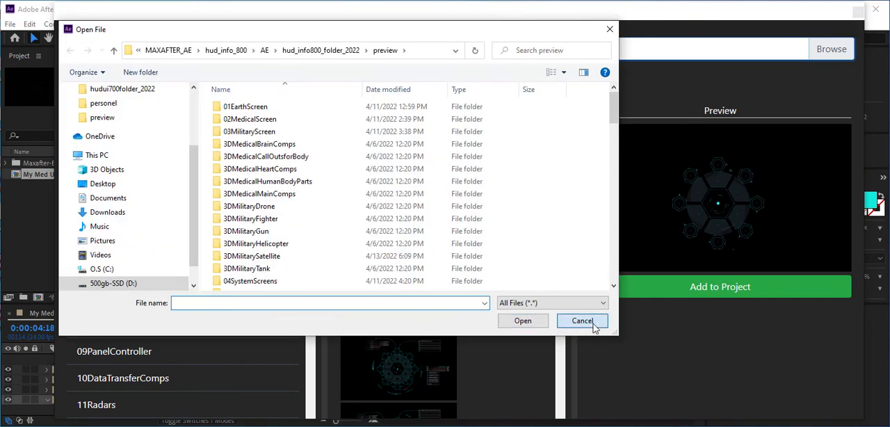
click(582, 320)
mouse_move(588, 23)
mouse_down()
mouse_move(578, 33)
mouse_move(576, 74)
mouse_move(580, 33)
mouse_up()
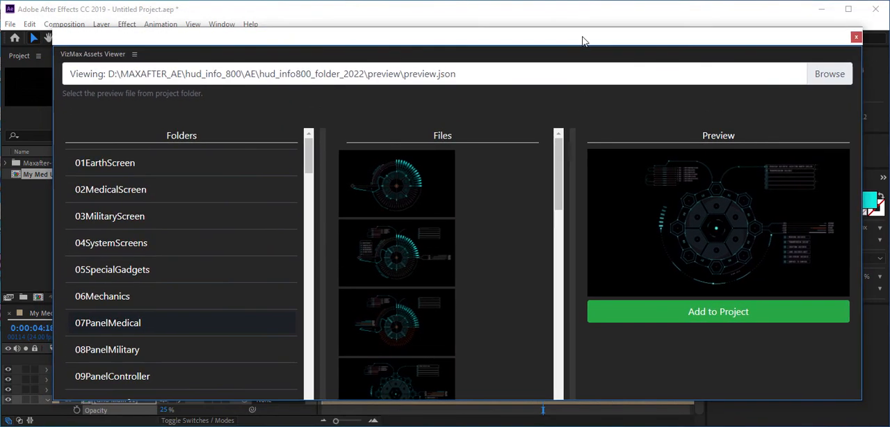